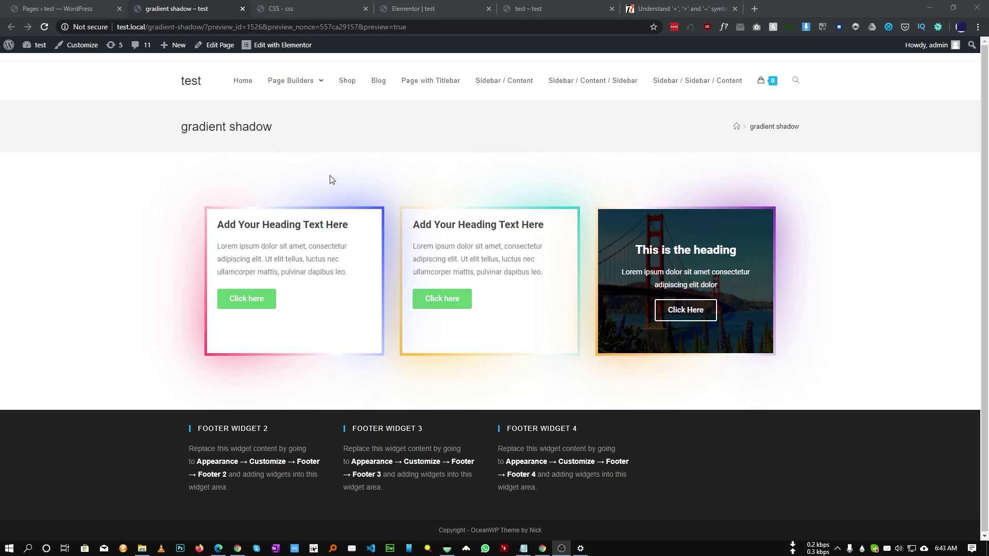
Switch to the 'Elementor | test' tab to edit the empty test page.
{"action": "left_click", "coordinate": [414, 9]}
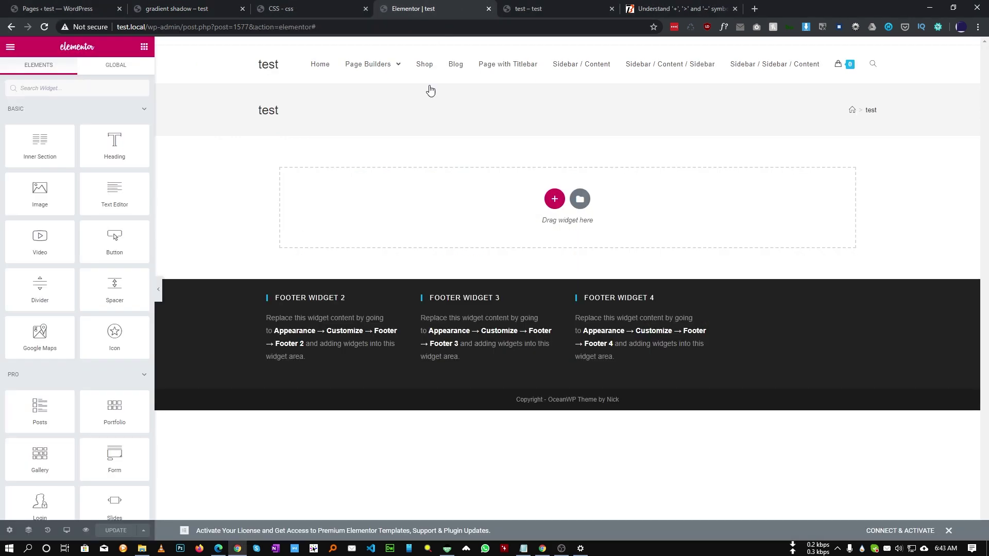
Insert a three-column section and set its Padding Top and Bottom to 90.
{"action": "left_click", "coordinate": [554, 199]}
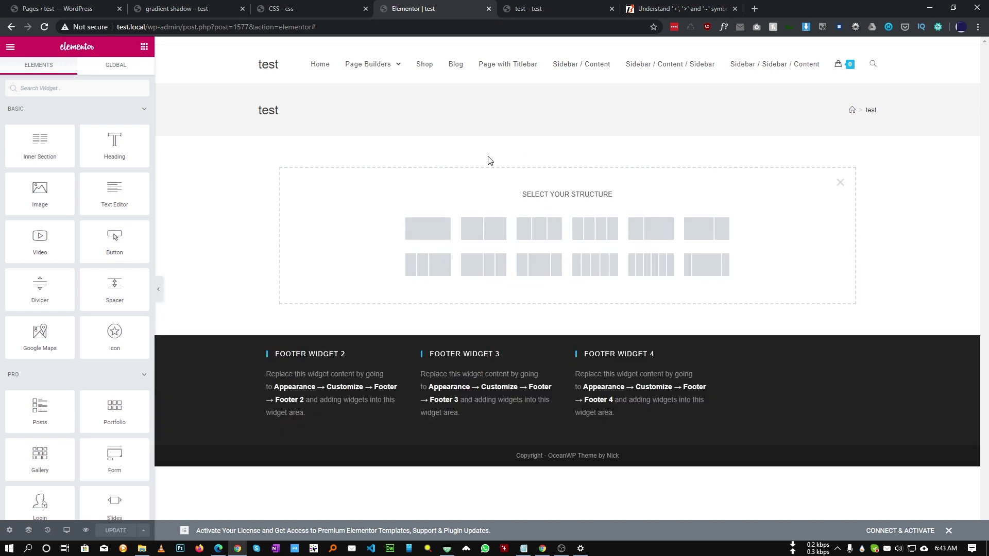
{"action": "left_click", "coordinate": [547, 233]}
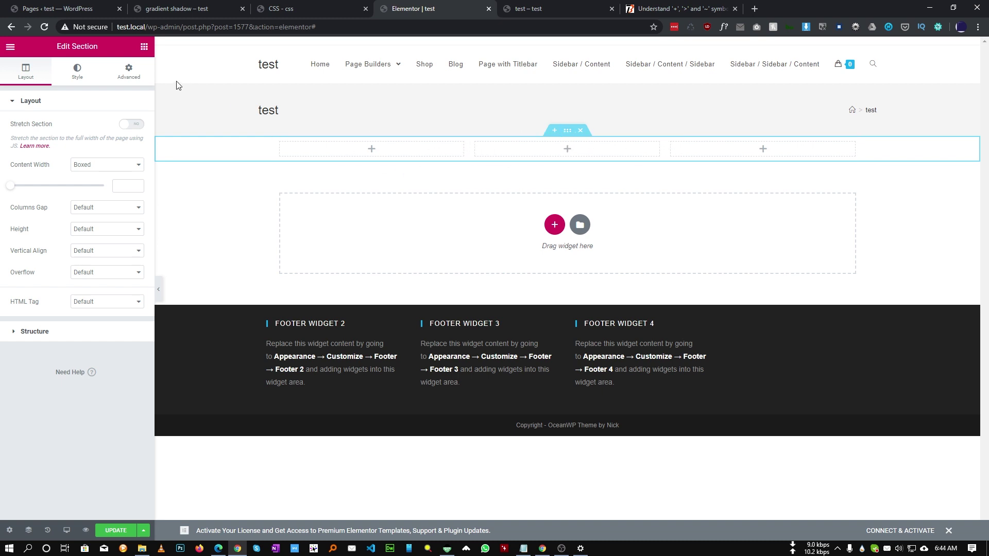
{"action": "left_click", "coordinate": [129, 72]}
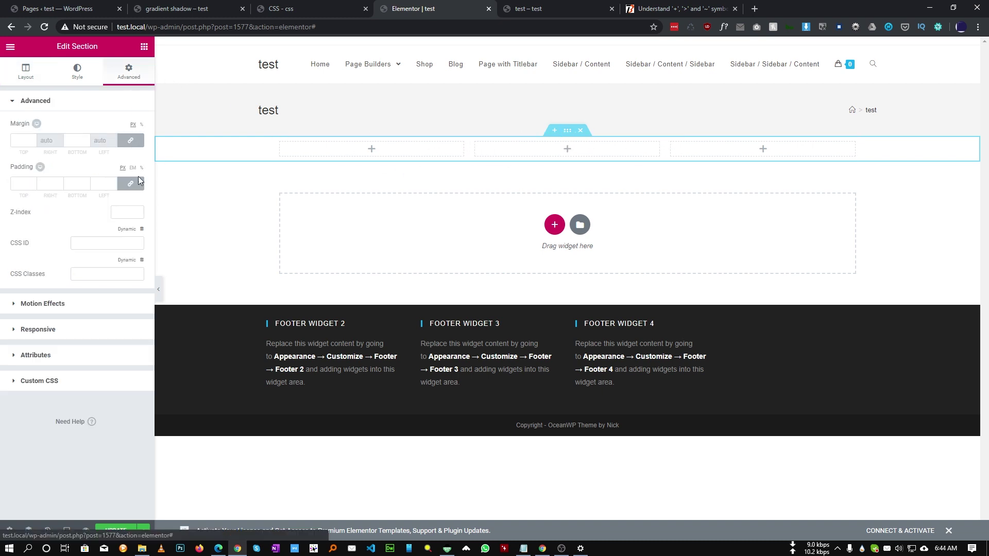
{"action": "left_click", "coordinate": [17, 183]}
{"action": "type", "text": "90"}
{"action": "key", "text": "Tab"}
{"action": "key", "text": "Tab"}
{"action": "type", "text": "90"}
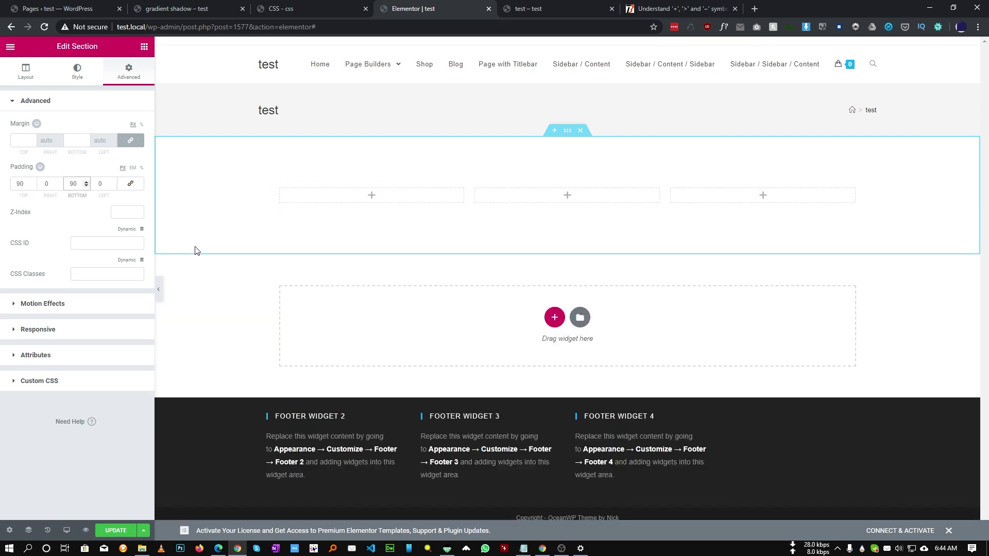
{"action": "left_click", "coordinate": [144, 46]}
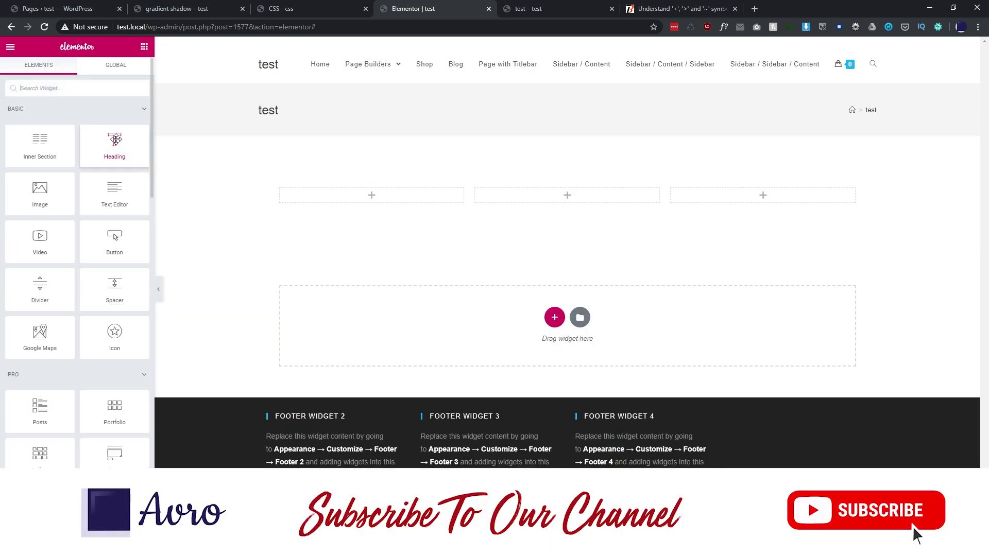
Fill the first column with a Heading, a Text Editor paragraph and a Click here button.
{"action": "left_click_drag", "start_coordinate": [116, 139], "coordinate": [382, 196]}
{"action": "left_click", "coordinate": [135, 70]}
{"action": "left_click", "coordinate": [144, 46]}
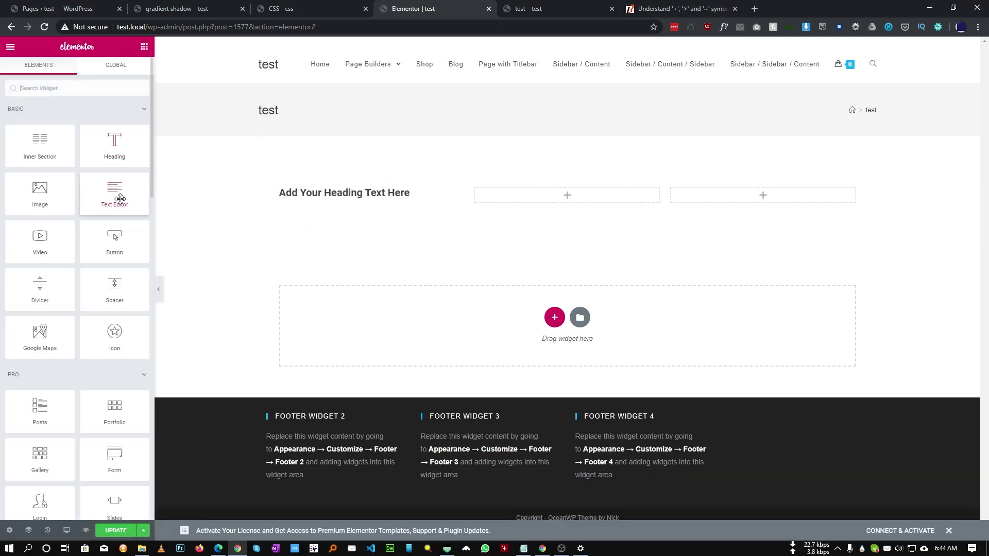
{"action": "left_click_drag", "start_coordinate": [120, 198], "coordinate": [347, 206]}
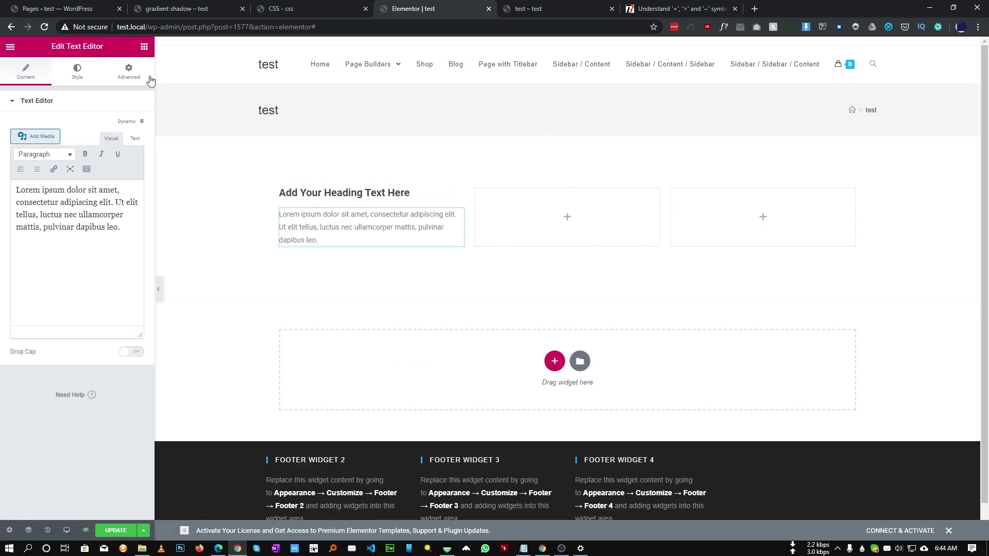
{"action": "left_click", "coordinate": [144, 48]}
{"action": "left_click_drag", "start_coordinate": [122, 243], "coordinate": [335, 242]}
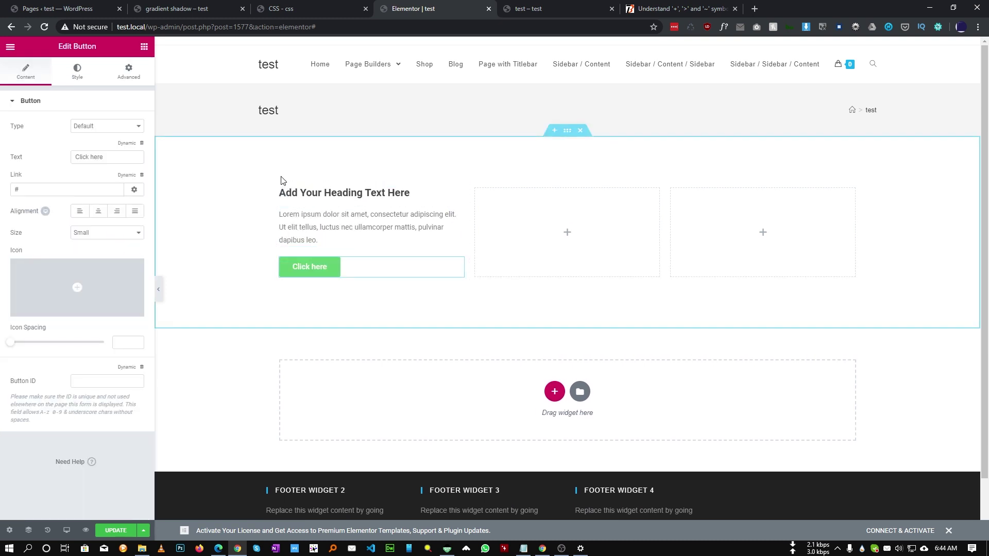
Duplicate the filled column twice and delete the two leftover empty columns.
{"action": "right_click", "coordinate": [280, 190]}
{"action": "left_click", "coordinate": [311, 215]}
{"action": "right_click", "coordinate": [281, 191]}
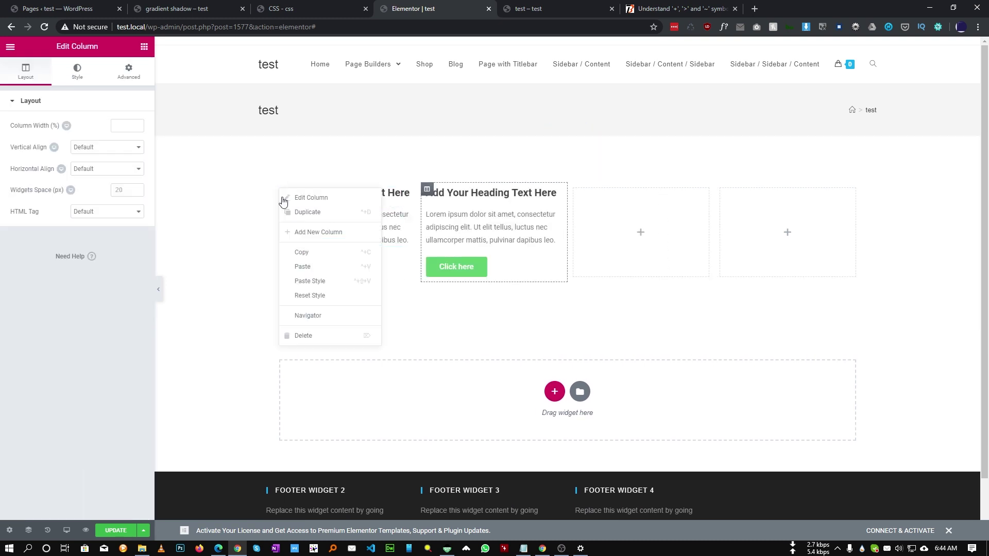
{"action": "left_click", "coordinate": [307, 212]}
{"action": "right_click", "coordinate": [635, 196]}
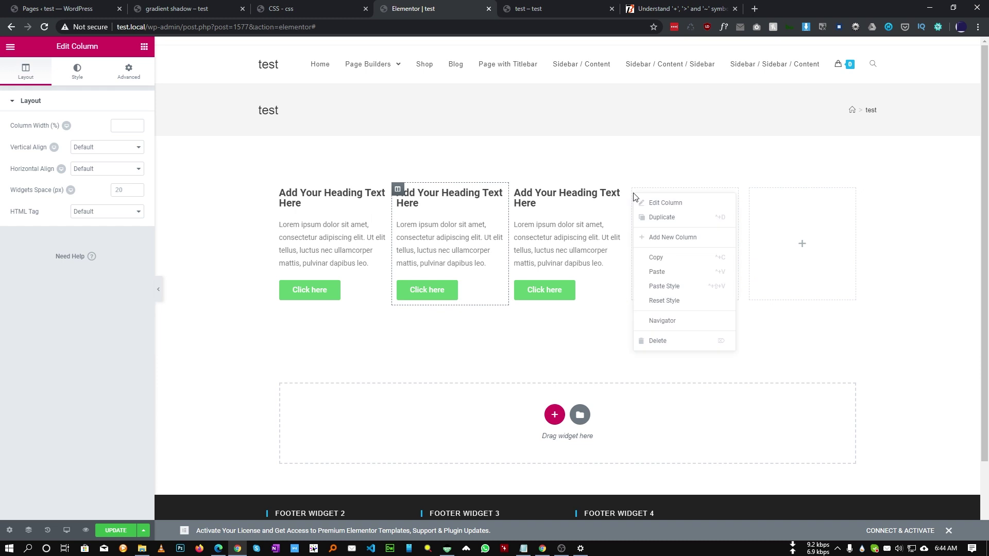
{"action": "left_click", "coordinate": [678, 342]}
{"action": "right_click", "coordinate": [747, 201]}
{"action": "left_click", "coordinate": [754, 346]}
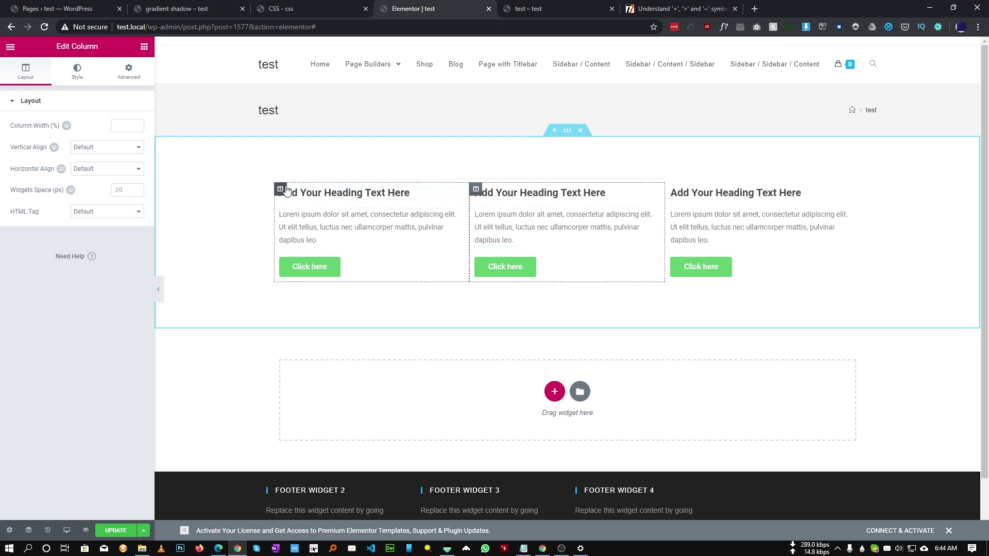
{"action": "left_click", "coordinate": [177, 9]}
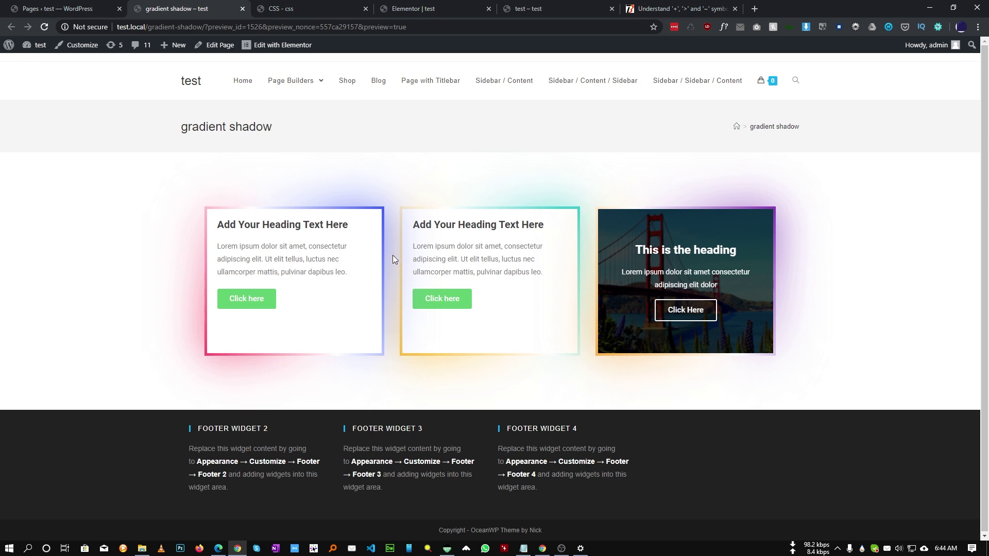
Give the first column 20 padding and 20 margin in its Advanced settings.
{"action": "left_click", "coordinate": [435, 4]}
{"action": "left_click", "coordinate": [129, 71]}
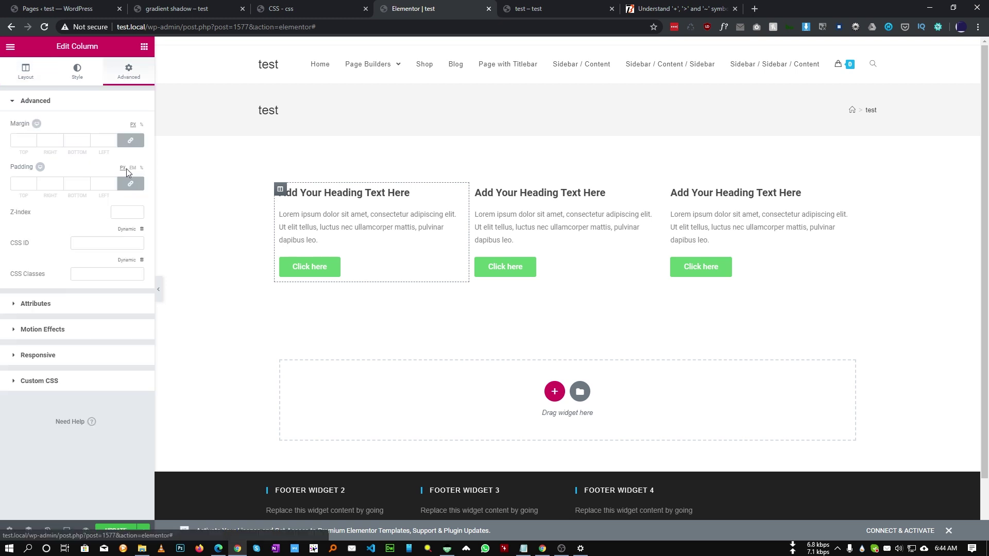
{"action": "left_click", "coordinate": [100, 182]}
{"action": "type", "text": "20"}
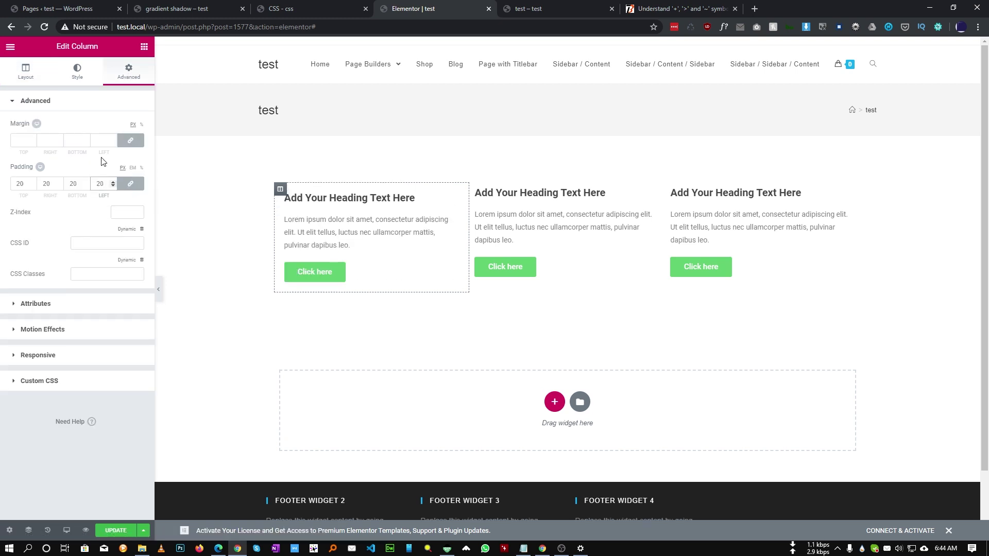
{"action": "left_click", "coordinate": [100, 141]}
{"action": "type", "text": "20"}
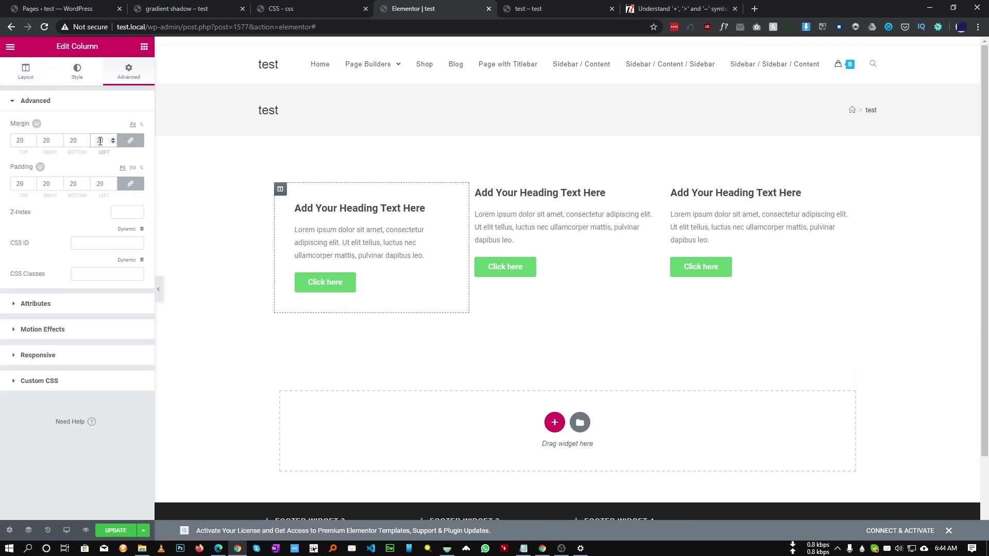
Copy the first column and paste its style onto columns two and three.
{"action": "right_click", "coordinate": [281, 190]}
{"action": "left_click", "coordinate": [316, 253]}
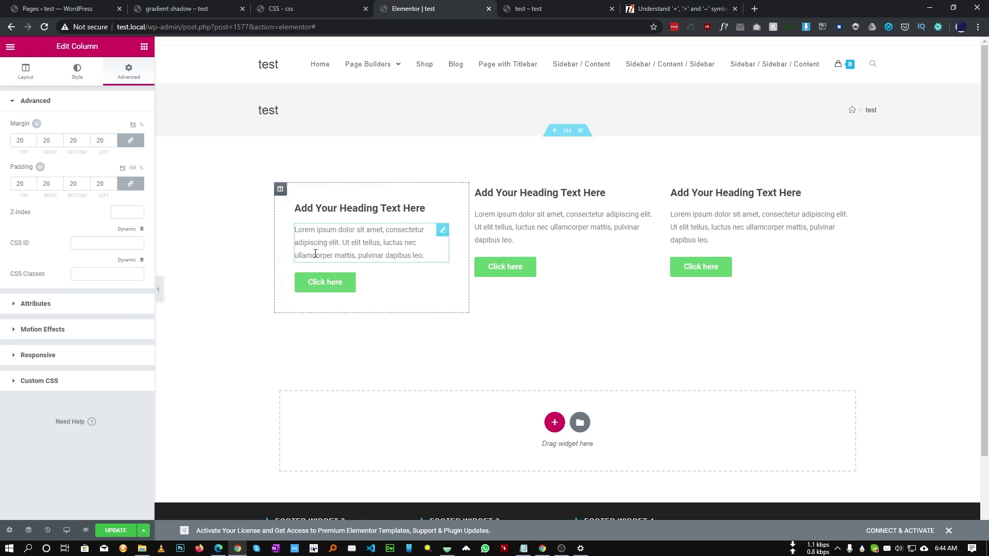
{"action": "right_click", "coordinate": [475, 189]}
{"action": "left_click", "coordinate": [530, 282]}
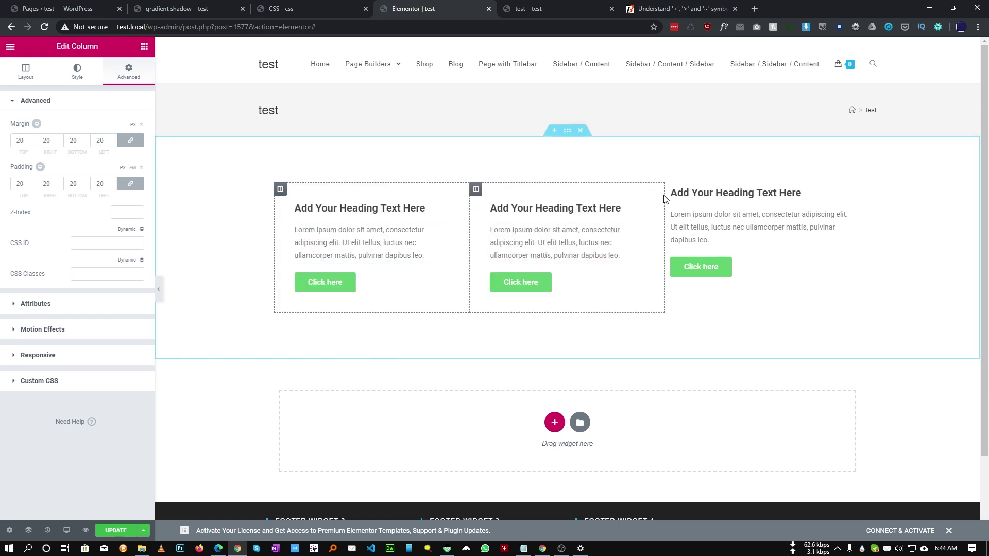
{"action": "right_click", "coordinate": [677, 189]}
{"action": "left_click", "coordinate": [729, 284]}
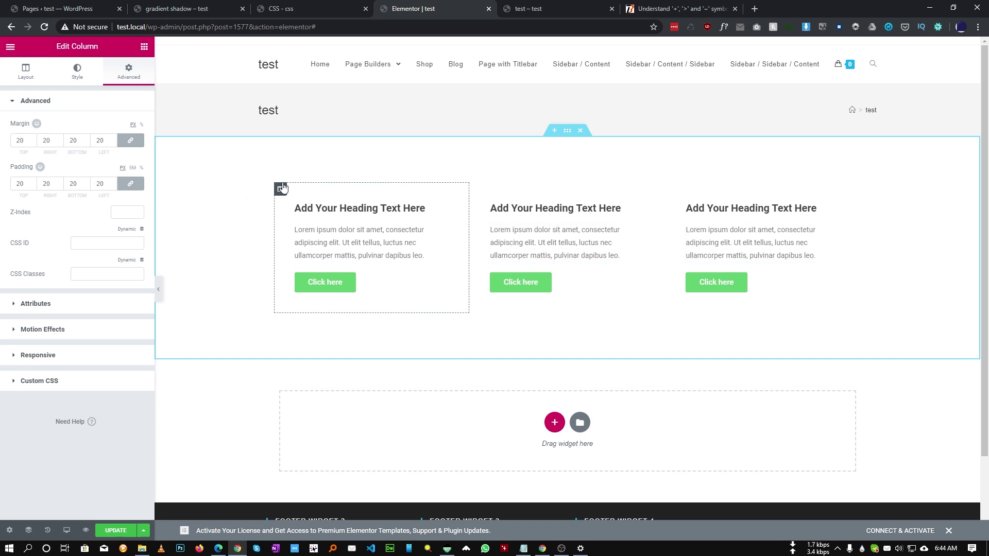
{"action": "left_click", "coordinate": [106, 273]}
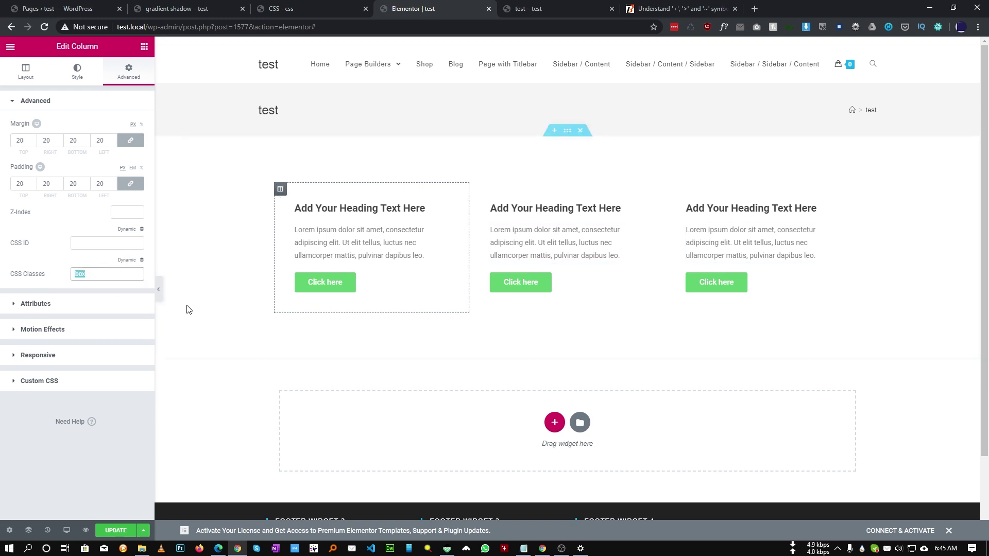
Add the CSS class 'box' to the second and third columns and save with UPDATE.
{"action": "left_click", "coordinate": [475, 189]}
{"action": "left_click", "coordinate": [128, 71]}
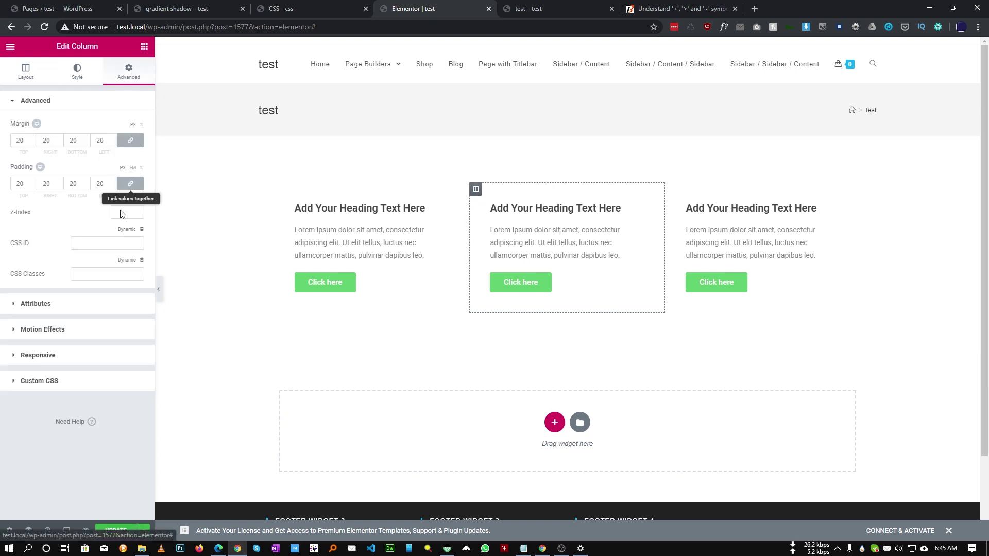
{"action": "left_click", "coordinate": [107, 273]}
{"action": "type", "text": "box"}
{"action": "left_click", "coordinate": [671, 189]}
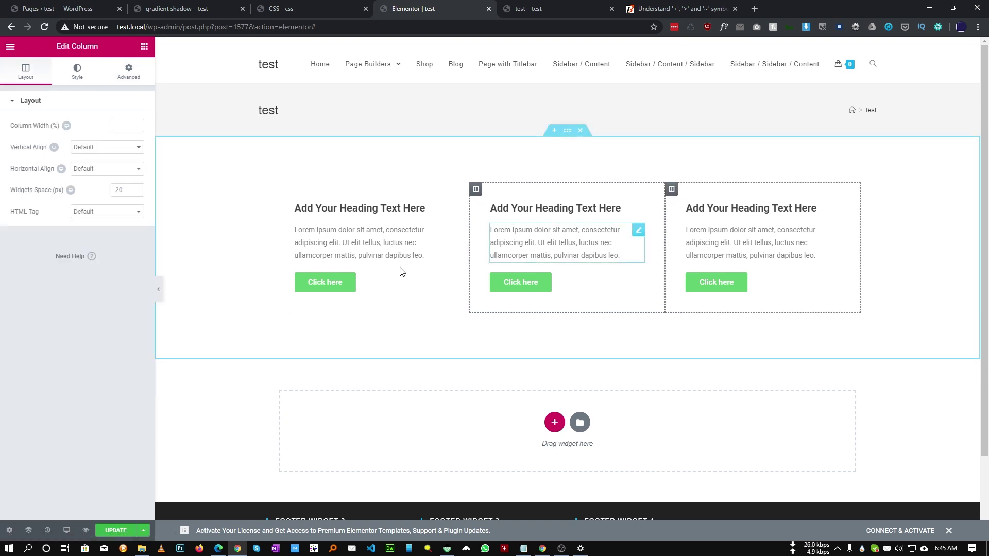
{"action": "left_click", "coordinate": [129, 71]}
{"action": "left_click", "coordinate": [96, 277]}
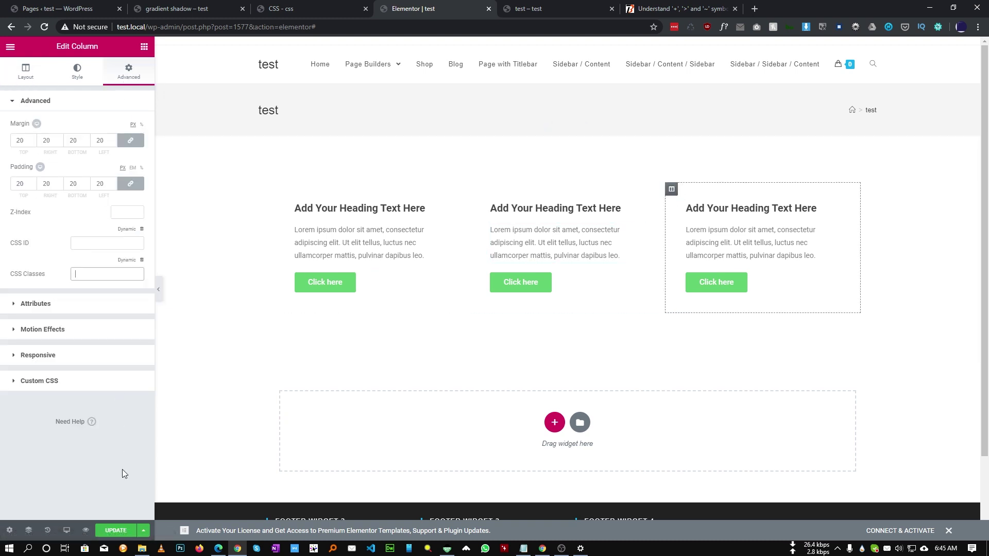
{"action": "type", "text": "box"}
{"action": "left_click", "coordinate": [116, 531]}
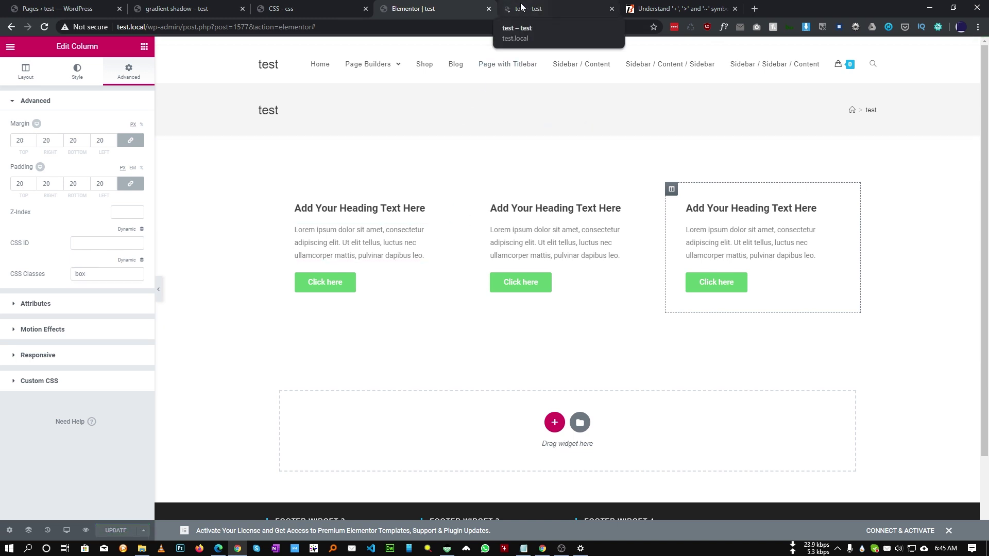
Type the '.box' selector in the custom CSS editor, then view the test page preview.
{"action": "left_click", "coordinate": [299, 9]}
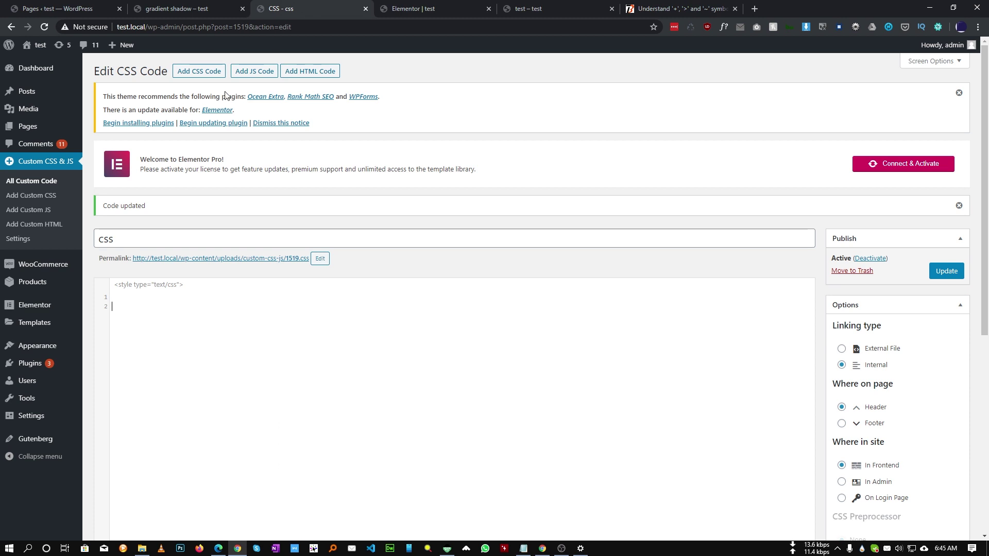
{"action": "type", "text": "box"}
{"action": "left_click", "coordinate": [112, 297]}
{"action": "type", "text": "."}
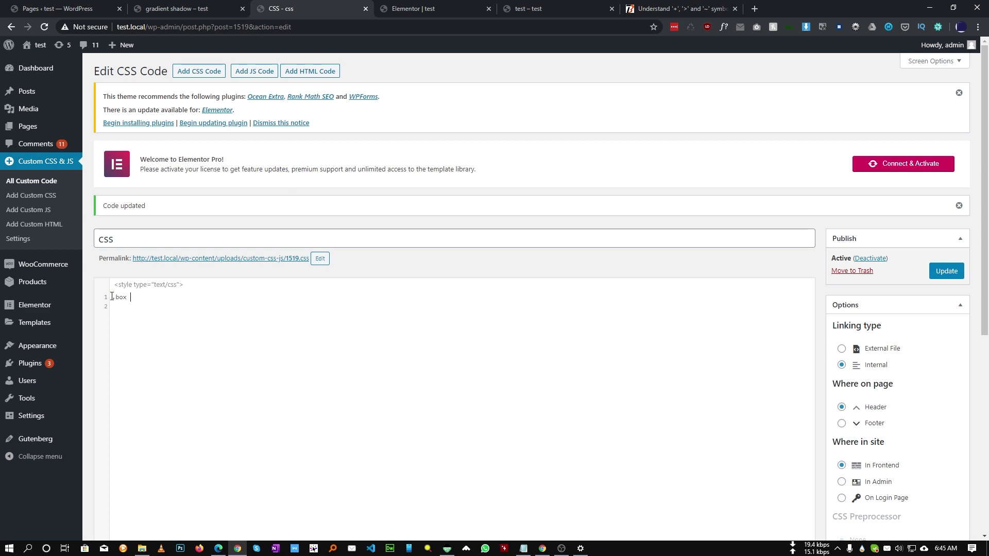
{"action": "left_click", "coordinate": [528, 9]}
Inspect the card heading and copy its elementor-column-wrap container class.
{"action": "right_click", "coordinate": [292, 224]}
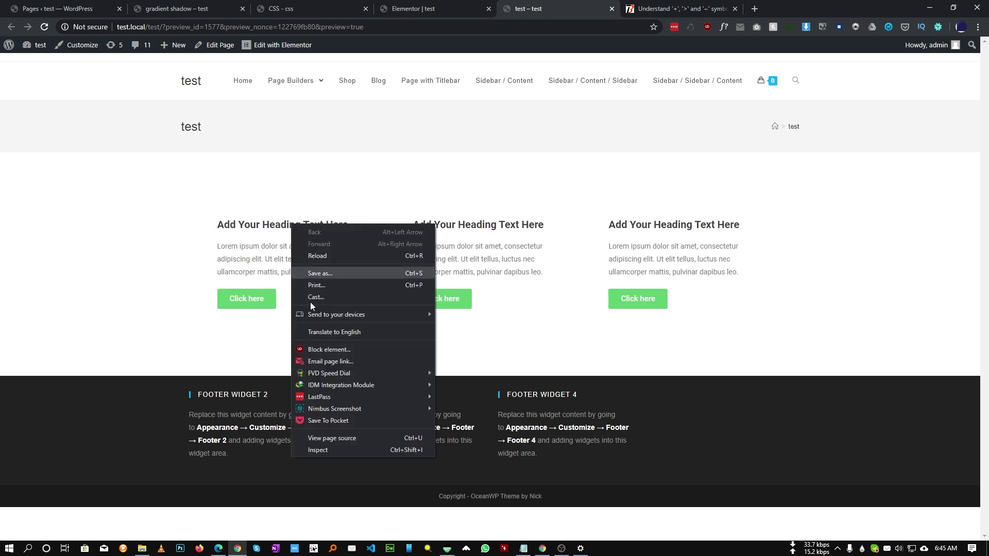
{"action": "left_click", "coordinate": [348, 451]}
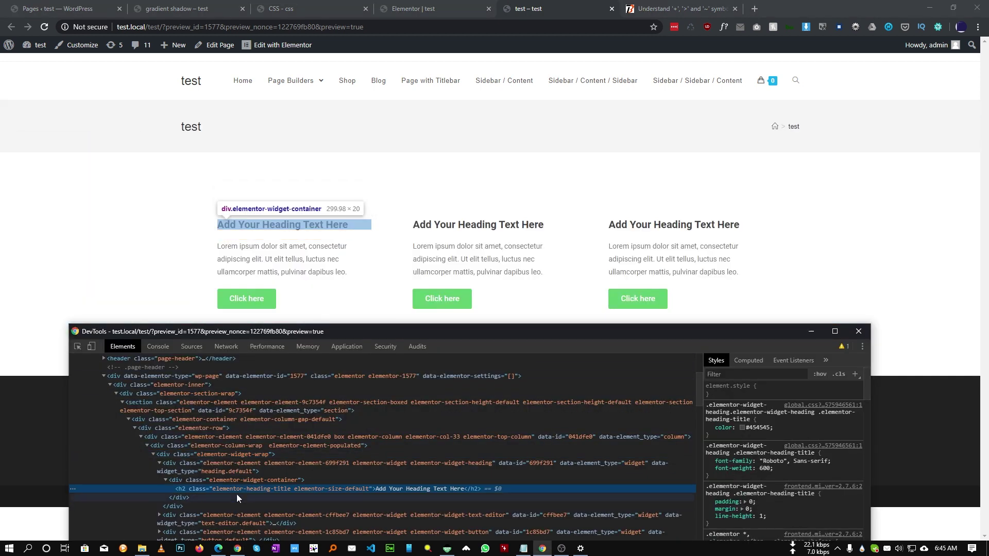
{"action": "left_click", "coordinate": [249, 449]}
{"action": "left_click", "coordinate": [264, 447]}
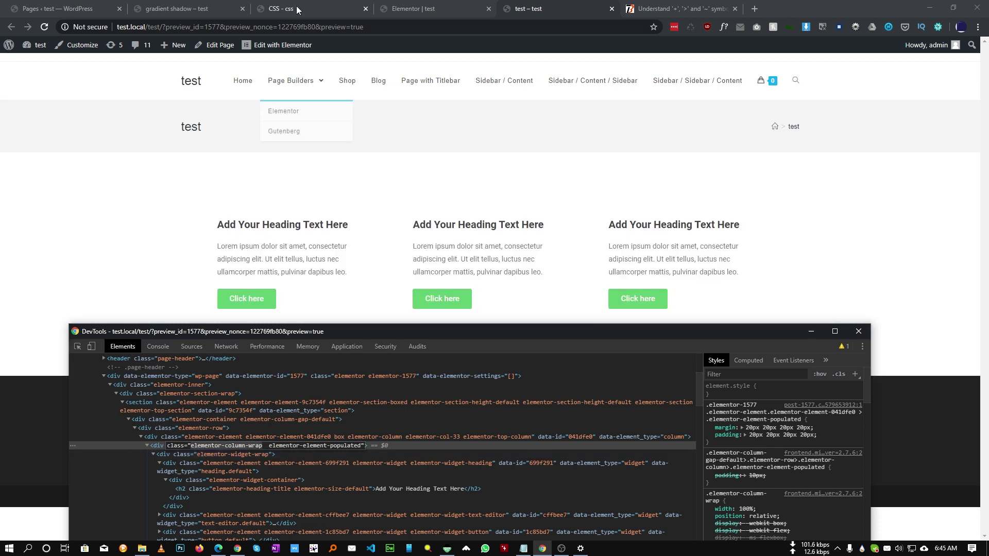
{"action": "left_click", "coordinate": [295, 5]}
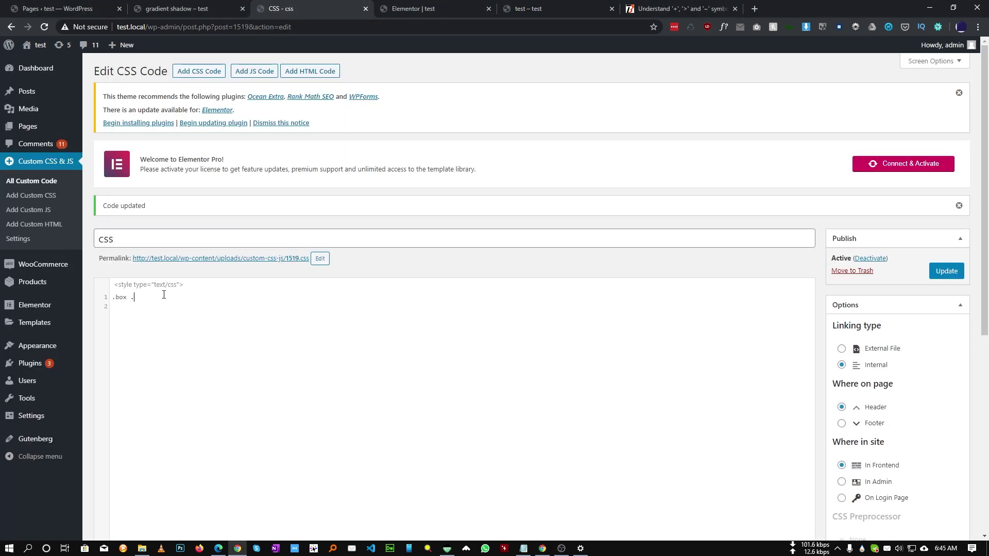
Build the selector '.box > .elementor-column-wrap' by pasting the class and adding '>'.
{"action": "type", "text": "elementor-column-wrap"}
{"action": "type", "text": ">"}
{"action": "double_click", "coordinate": [133, 298]}
{"action": "left_click_drag", "start_coordinate": [142, 299], "coordinate": [235, 298]}
Read the techbrij article's explanation of the > child selector.
{"action": "left_click", "coordinate": [655, 7]}
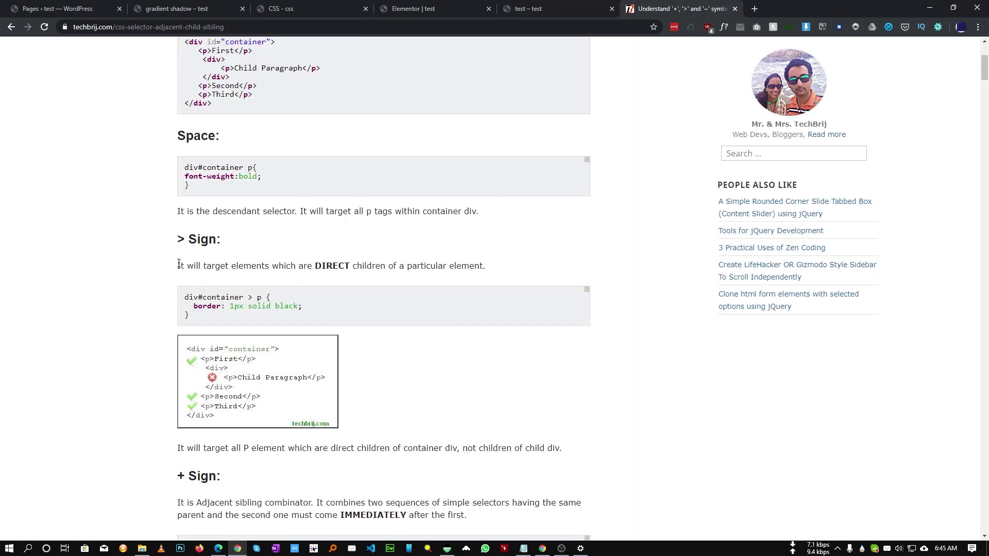
{"action": "left_click_drag", "start_coordinate": [179, 264], "coordinate": [486, 267]}
{"action": "left_click", "coordinate": [498, 278]}
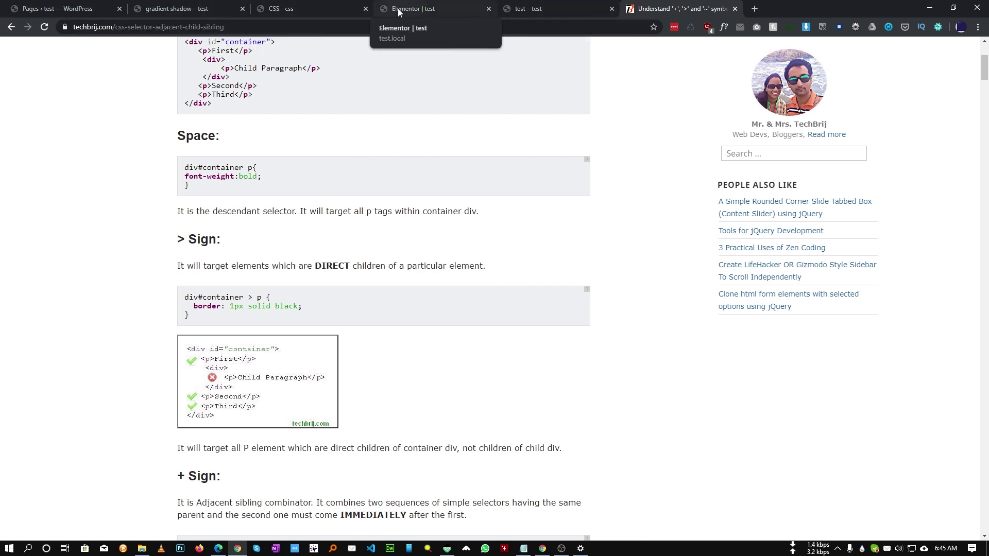
{"action": "left_click", "coordinate": [175, 8]}
{"action": "key", "text": "ctrl+Tab"}
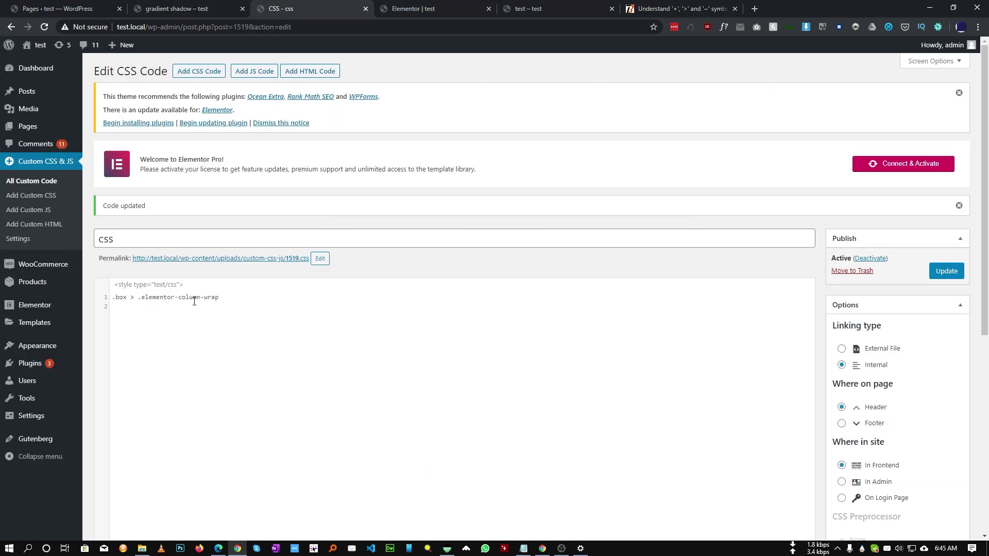
Make the rule ':before' with content:"", position:absolute and top:-5px.
{"action": "double_click", "coordinate": [119, 297]}
{"action": "left_click", "coordinate": [242, 299]}
{"action": "key", "text": "Return"}
{"action": "key", "text": "Return"}
{"action": "left_click_drag", "start_coordinate": [153, 306], "coordinate": [114, 308]}
{"action": "left_click", "coordinate": [154, 313]}
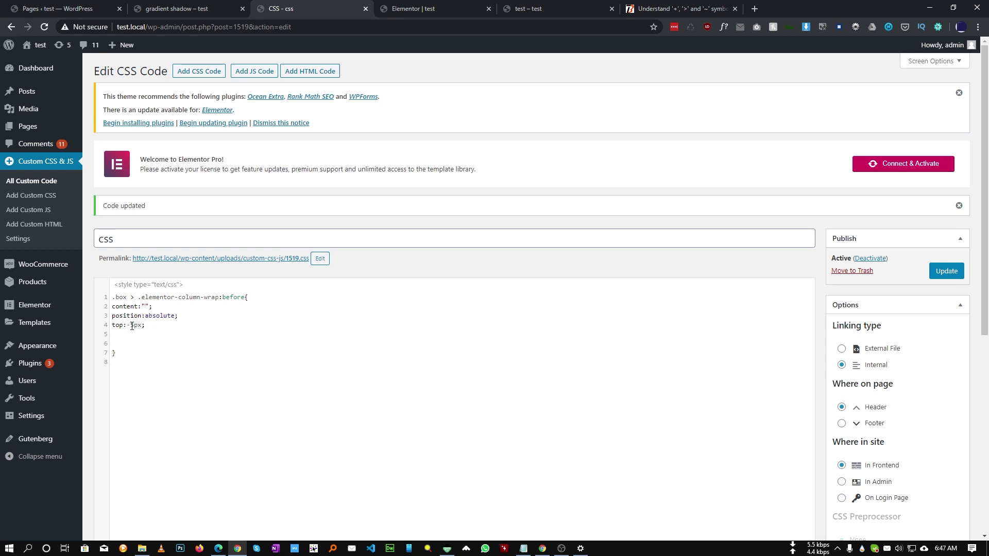
Compare the test preview, the finished example and the Elementor editor.
{"action": "left_click", "coordinate": [504, 9]}
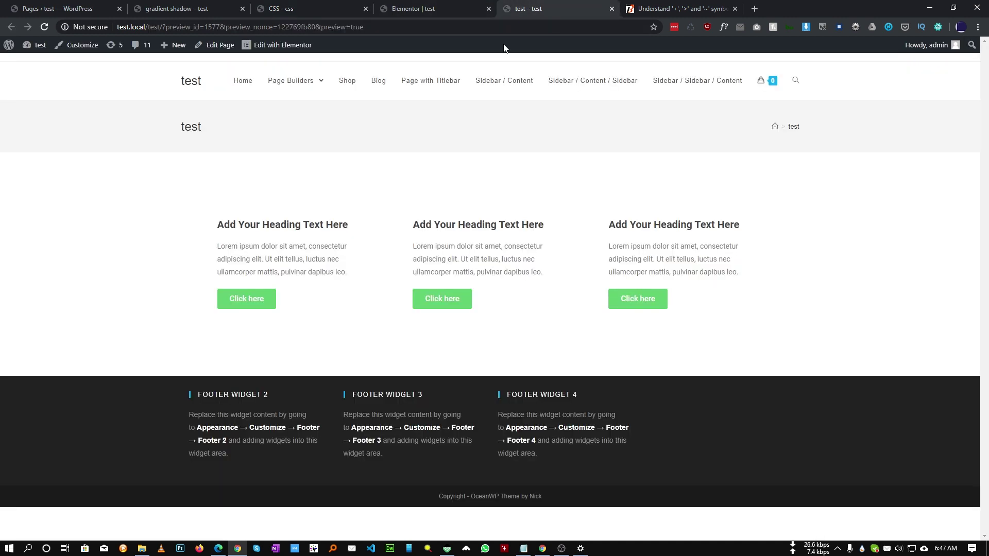
{"action": "left_click", "coordinate": [226, 9]}
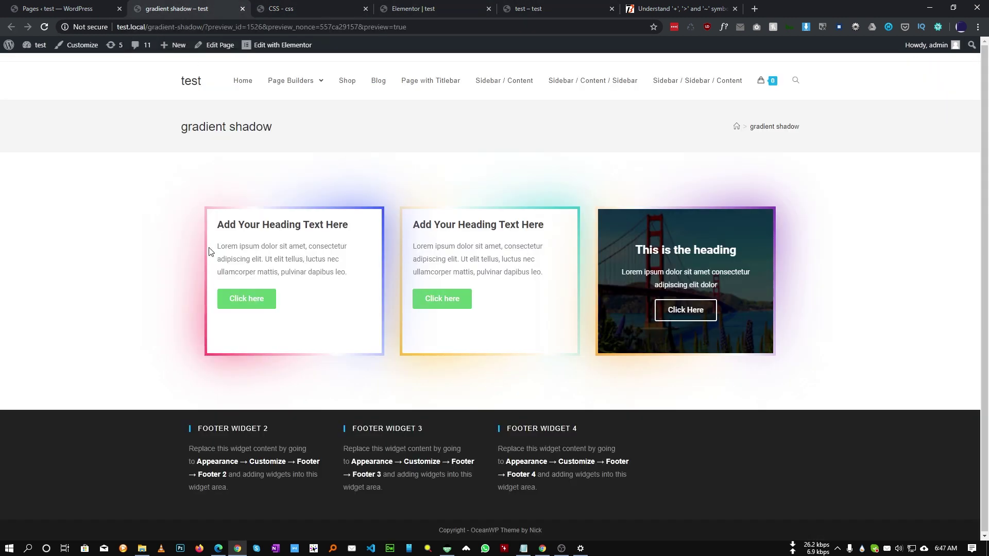
{"action": "left_click", "coordinate": [456, 9]}
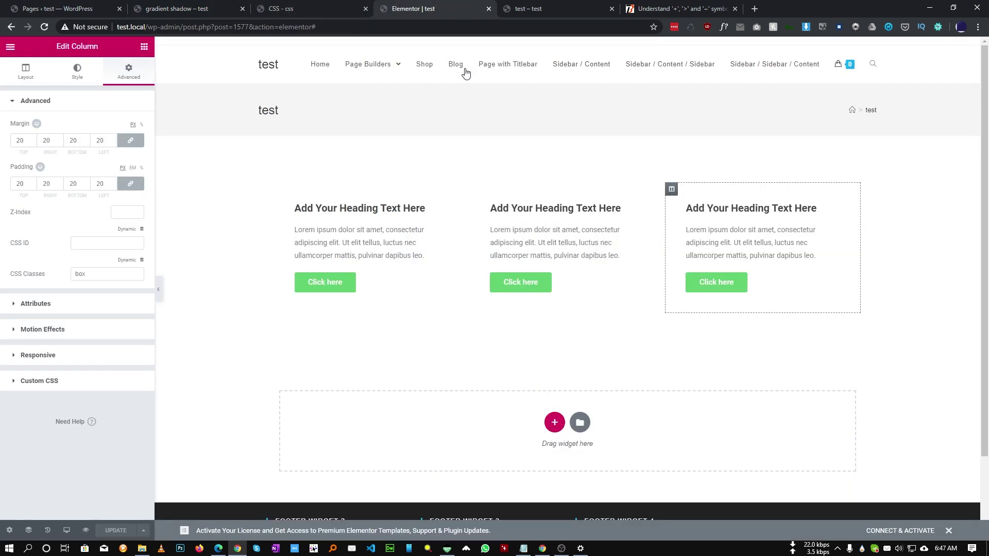
{"action": "left_click", "coordinate": [299, 9]}
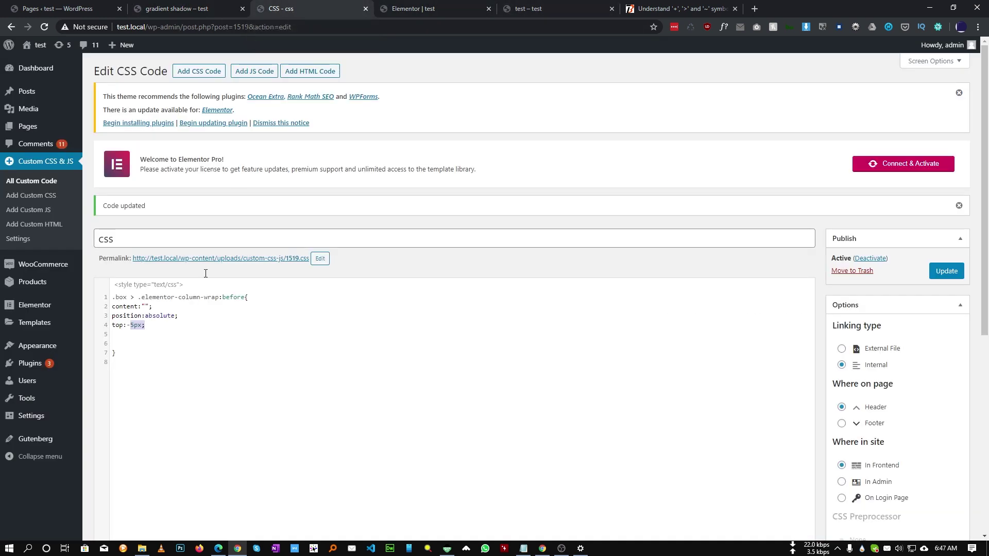
Add right, bottom and left -5px declarations by copying the top:-5px line.
{"action": "triple_click", "coordinate": [147, 327]}
{"action": "key", "text": "ctrl+c"}
{"action": "left_click", "coordinate": [152, 325]}
{"action": "key", "text": "ctrl+v"}
{"action": "key", "text": "Return"}
{"action": "key", "text": "ctrl+v"}
{"action": "key", "text": "Return"}
{"action": "key", "text": "ctrl+v"}
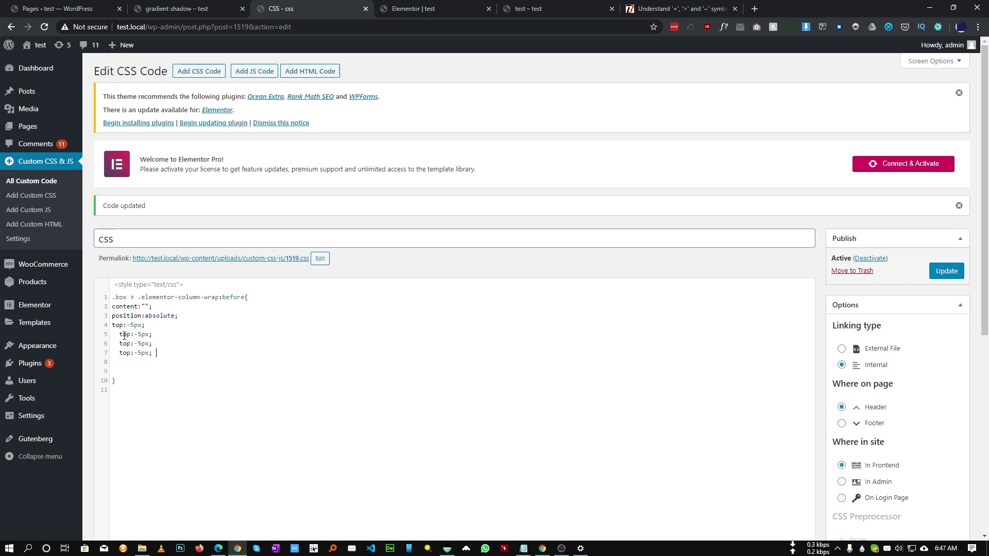
{"action": "double_click", "coordinate": [124, 334]}
{"action": "type", "text": "right"}
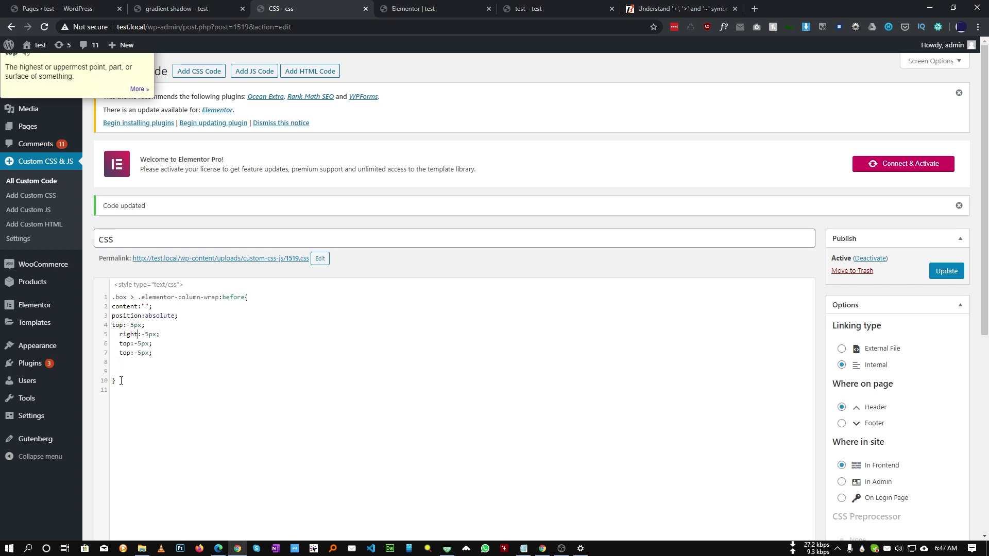
{"action": "double_click", "coordinate": [125, 344]}
{"action": "type", "text": "bottom"}
{"action": "double_click", "coordinate": [124, 353]}
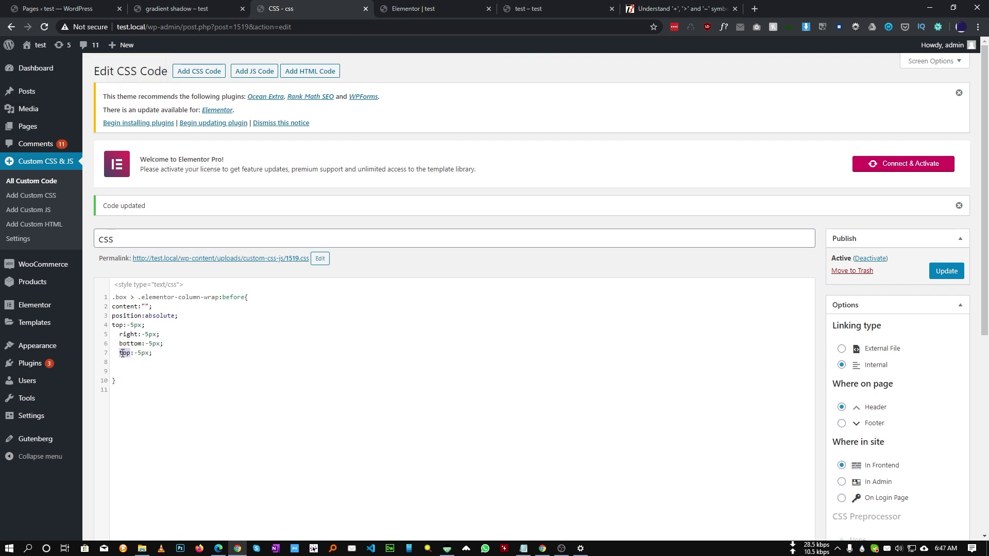
{"action": "type", "text": "left"}
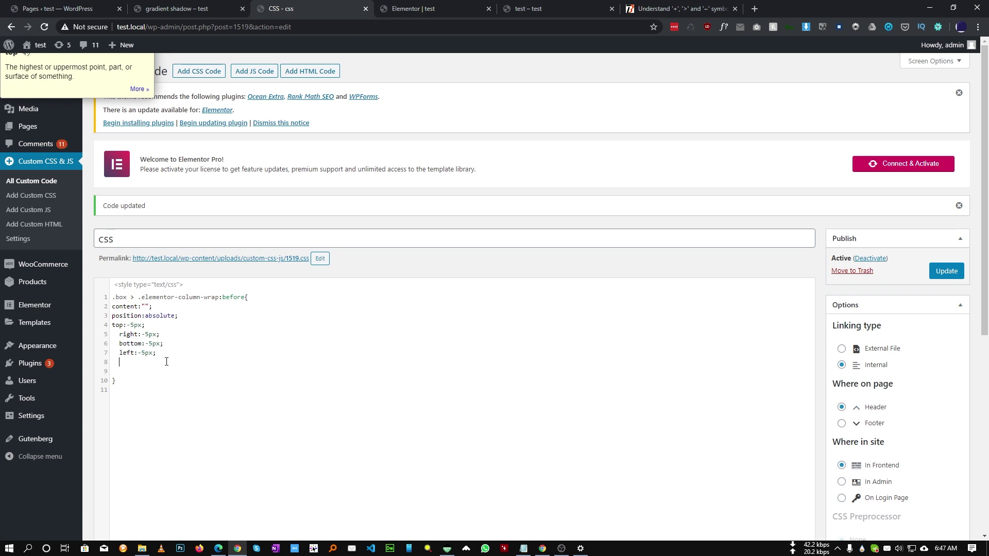
{"action": "key", "text": "Down"}
Add background:#fff and z-index:-1 to the :before rule.
{"action": "left_click_drag", "start_coordinate": [186, 316], "coordinate": [112, 315]}
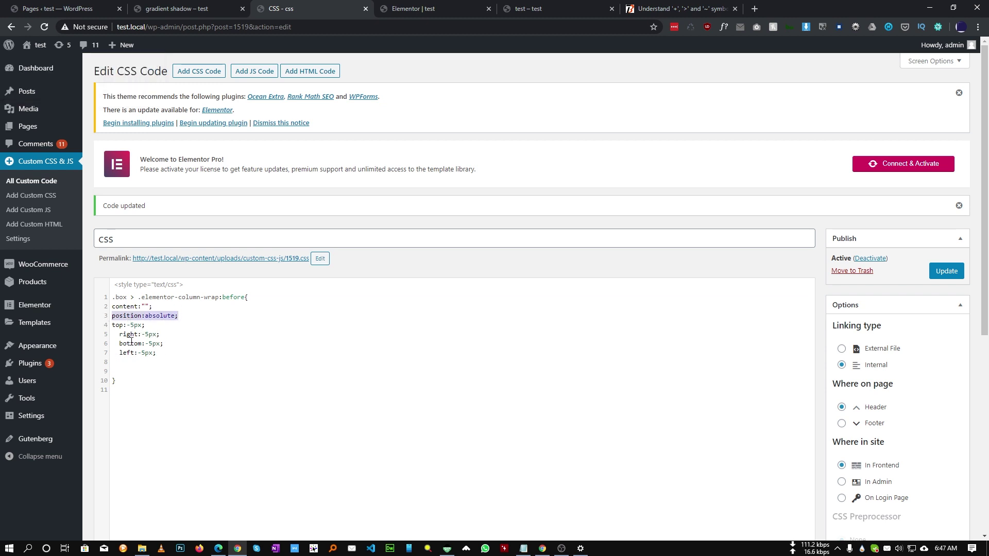
{"action": "left_click_drag", "start_coordinate": [161, 353], "coordinate": [112, 316]}
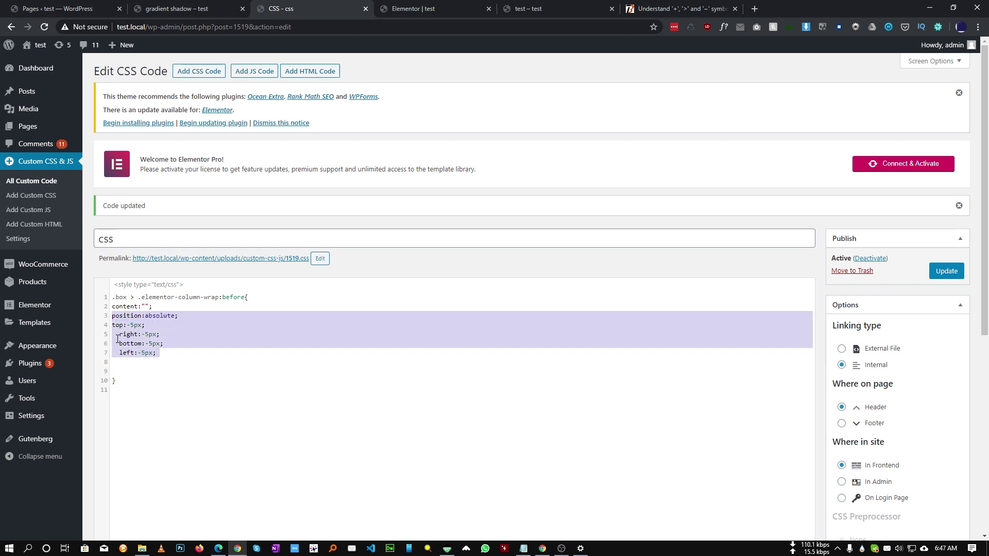
{"action": "left_click", "coordinate": [125, 372]}
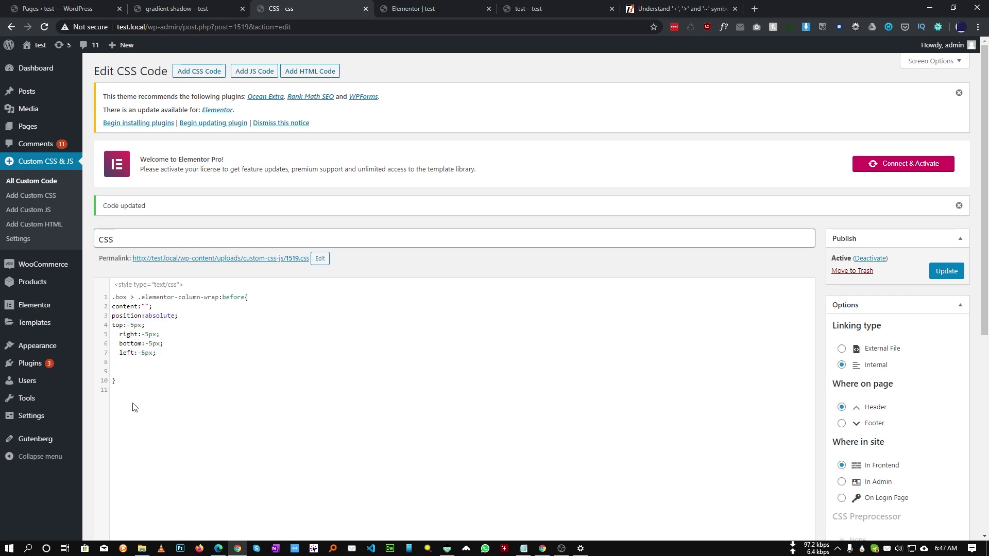
{"action": "type", "text": "background:#fff;"}
{"action": "key", "text": "Return"}
{"action": "type", "text": "z-index:-1"}
Copy the whole :before rule on lines 1–10 and move to line 12.
{"action": "key", "text": "shift+Up"}
{"action": "key", "text": "shift+Up"}
{"action": "key", "text": "shift+Up"}
{"action": "key", "text": "shift+Up"}
{"action": "key", "text": "shift+Up"}
{"action": "key", "text": "shift+Up"}
{"action": "key", "text": "shift+Up"}
{"action": "key", "text": "shift+Up"}
{"action": "key", "text": "Down"}
{"action": "key", "text": "Down"}
{"action": "left_click", "coordinate": [129, 392]}
{"action": "key", "text": "shift+Up"}
{"action": "key", "text": "shift+Up"}
{"action": "key", "text": "shift+Up"}
{"action": "key", "text": "shift+Up"}
{"action": "key", "text": "shift+Up"}
{"action": "key", "text": "shift+Up"}
{"action": "key", "text": "shift+Up"}
{"action": "key", "text": "shift+Up"}
{"action": "key", "text": "shift+Up"}
{"action": "key", "text": "shift+Up"}
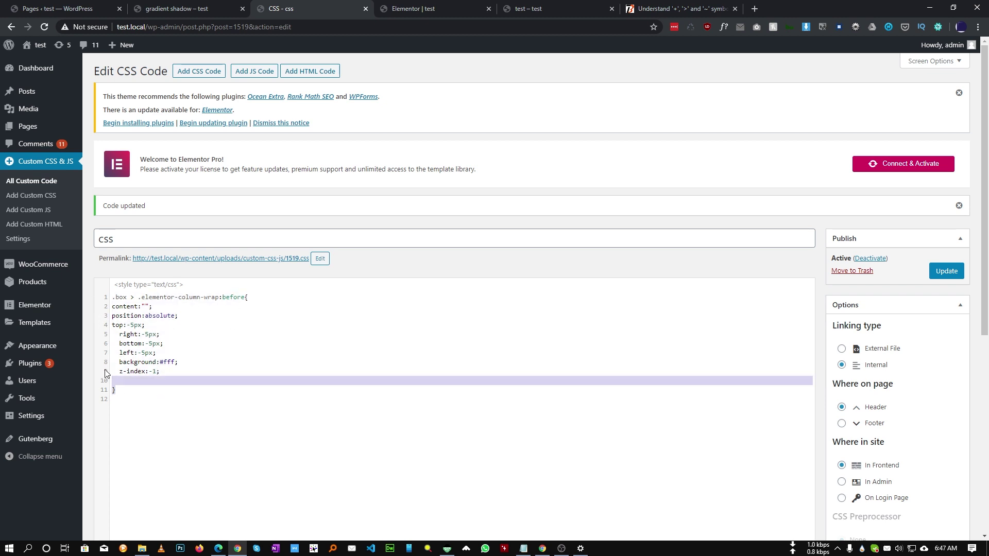
{"action": "key", "text": "ctrl+c"}
{"action": "left_click", "coordinate": [117, 410]}
Paste the rule copy, change it to ':after' and set its z-index to -2.
{"action": "key", "text": "ctrl+v"}
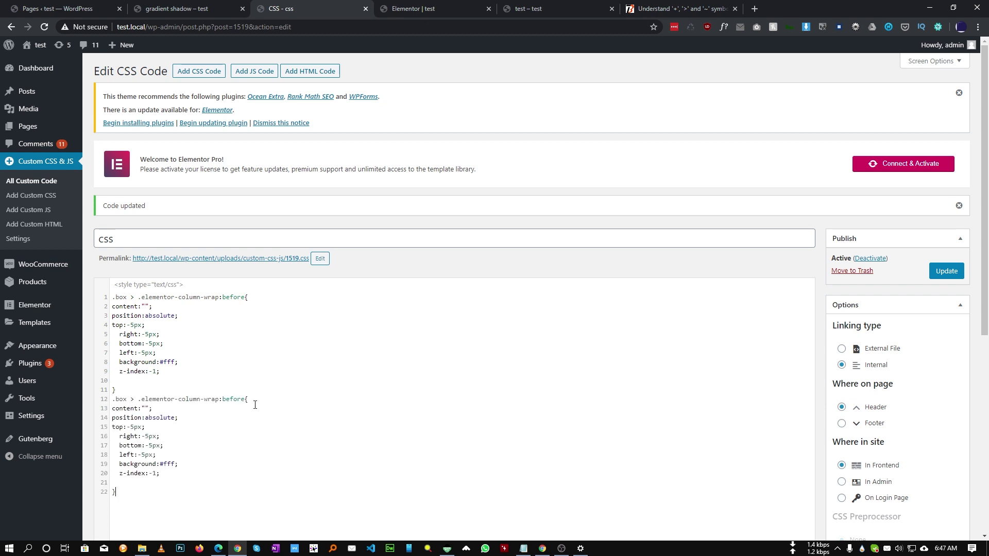
{"action": "double_click", "coordinate": [234, 400]}
{"action": "type", "text": "after"}
{"action": "left_click", "coordinate": [228, 435]}
{"action": "double_click", "coordinate": [156, 473]}
{"action": "type", "text": "2"}
{"action": "left_click", "coordinate": [235, 297]}
Add filter:blur(40px) to the :after rule.
{"action": "left_click", "coordinate": [191, 9]}
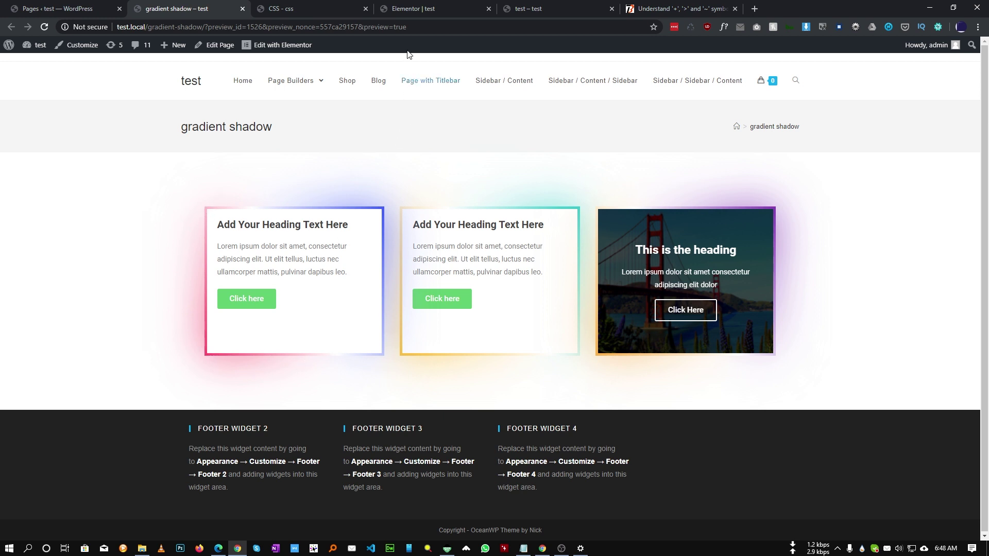
{"action": "left_click", "coordinate": [414, 9]}
{"action": "left_click", "coordinate": [288, 9]}
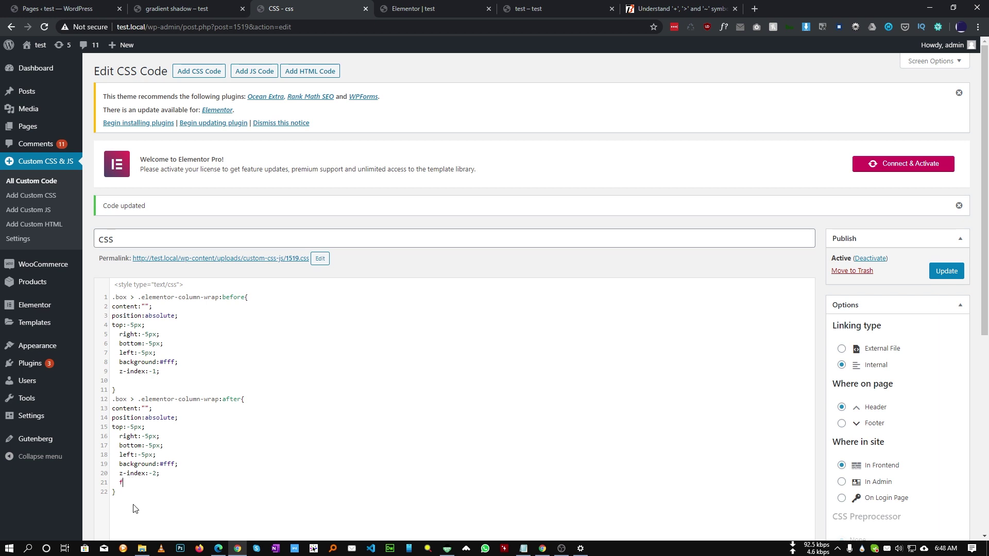
{"action": "type", "text": "ilter:blur()"}
{"action": "key", "text": "Left"}
{"action": "type", "text": "40px"}
Save the CSS with Update and reload the test page to check the glow.
{"action": "left_click_drag", "start_coordinate": [139, 502], "coordinate": [110, 401]}
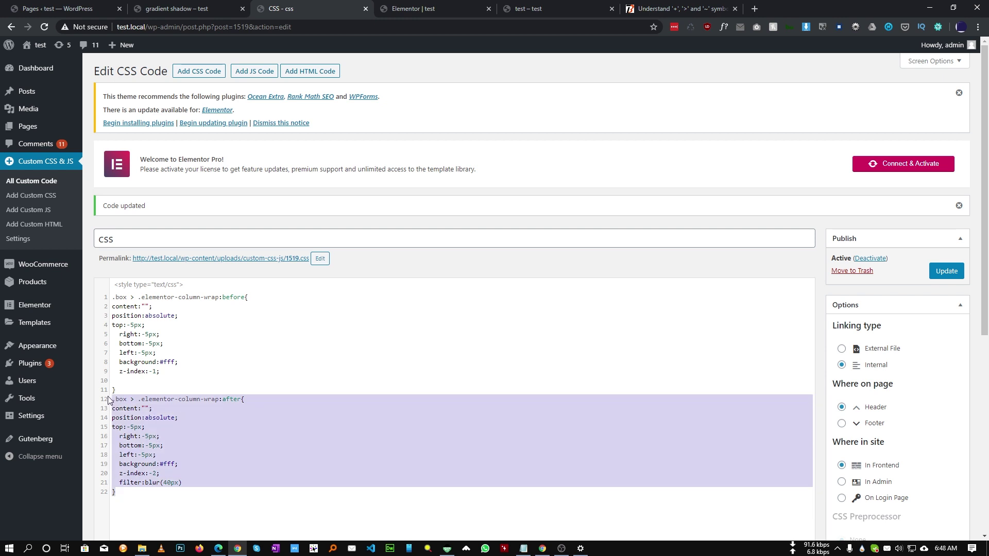
{"action": "left_click", "coordinate": [142, 482]}
{"action": "left_click", "coordinate": [939, 276]}
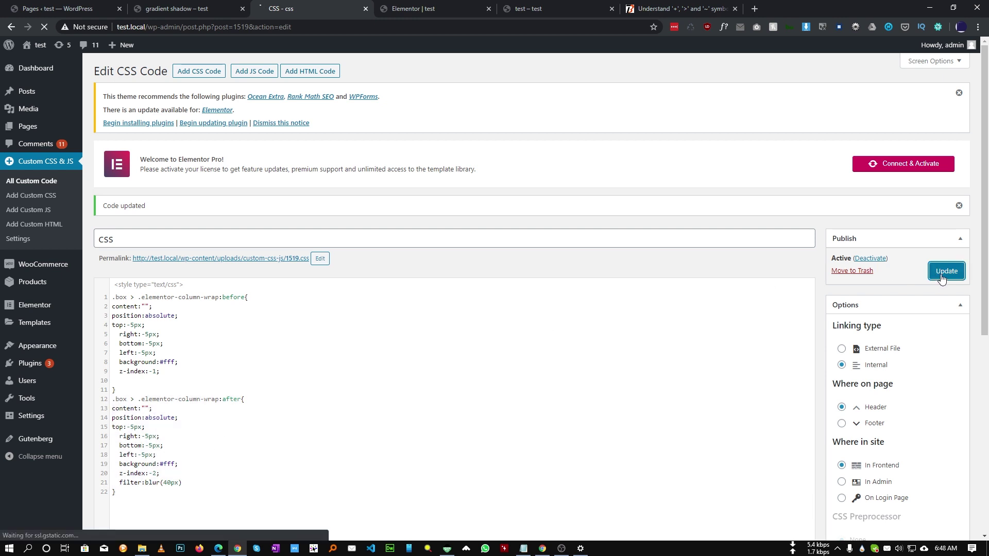
{"action": "left_click", "coordinate": [536, 8]}
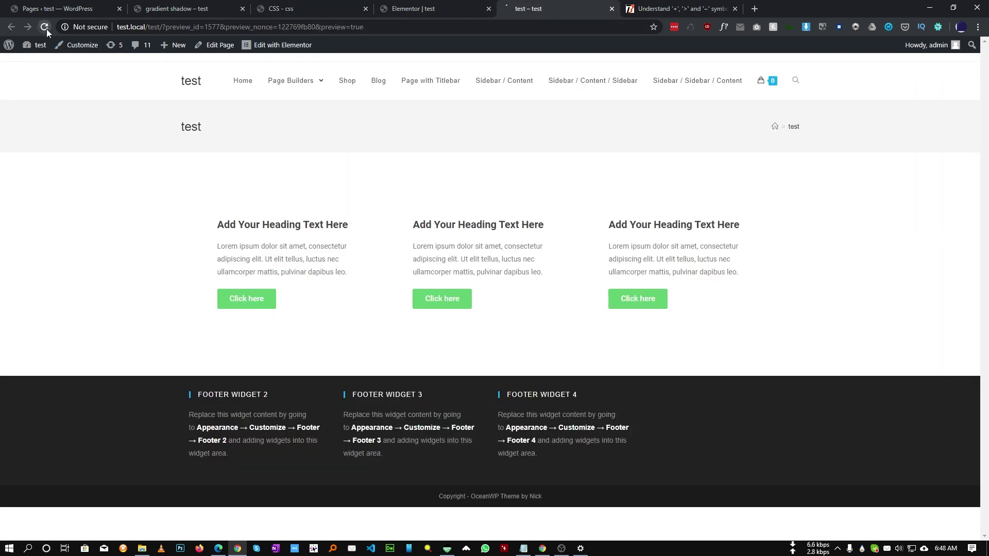
{"action": "left_click", "coordinate": [44, 27]}
{"action": "left_click", "coordinate": [309, 8]}
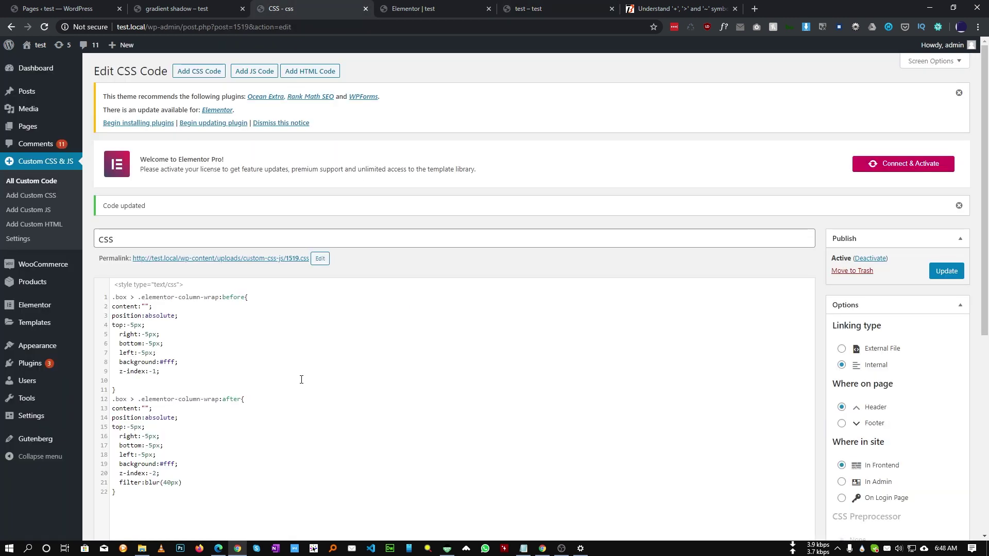
{"action": "scroll", "coordinate": [278, 392], "scroll_direction": "down", "scroll_amount": 2}
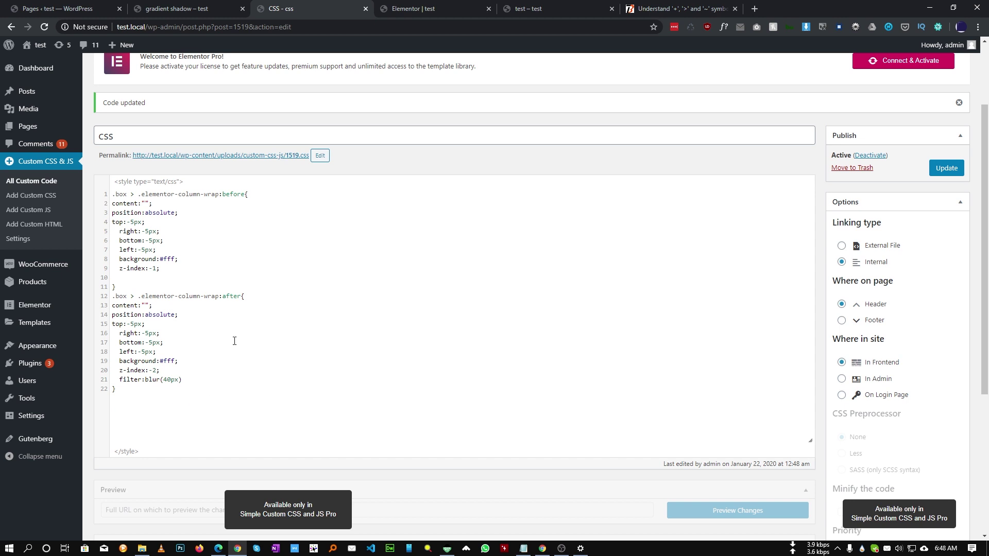
{"action": "double_click", "coordinate": [235, 296]}
{"action": "left_click", "coordinate": [526, 6]}
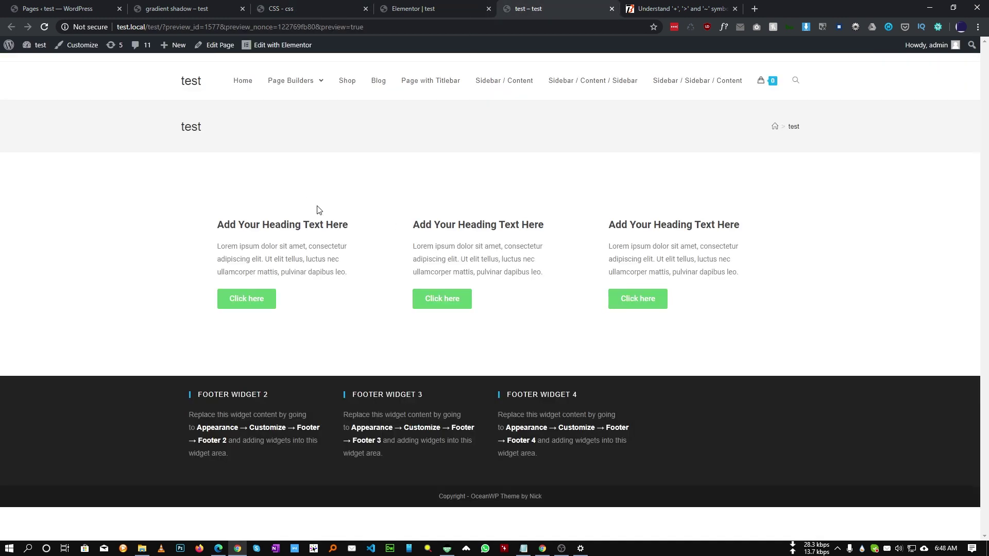
{"action": "left_click", "coordinate": [299, 8]}
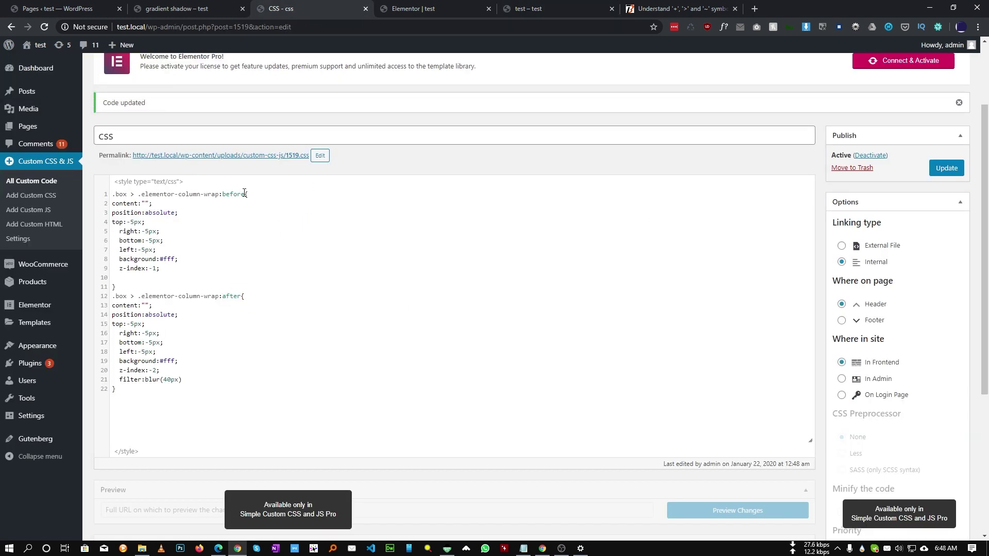
Start a new rule below the existing ones, combining the .box column-wrap :before and :after selectors.
{"action": "left_click_drag", "start_coordinate": [246, 195], "coordinate": [106, 198]}
{"action": "left_click", "coordinate": [124, 405]}
{"action": "key", "text": "Return"}
{"action": "key", "text": "Return"}
{"action": "key", "text": "ctrl+v"}
{"action": "type", "text": "+"}
{"action": "left_click_drag", "start_coordinate": [240, 296], "coordinate": [99, 298]}
{"action": "left_click", "coordinate": [246, 407]}
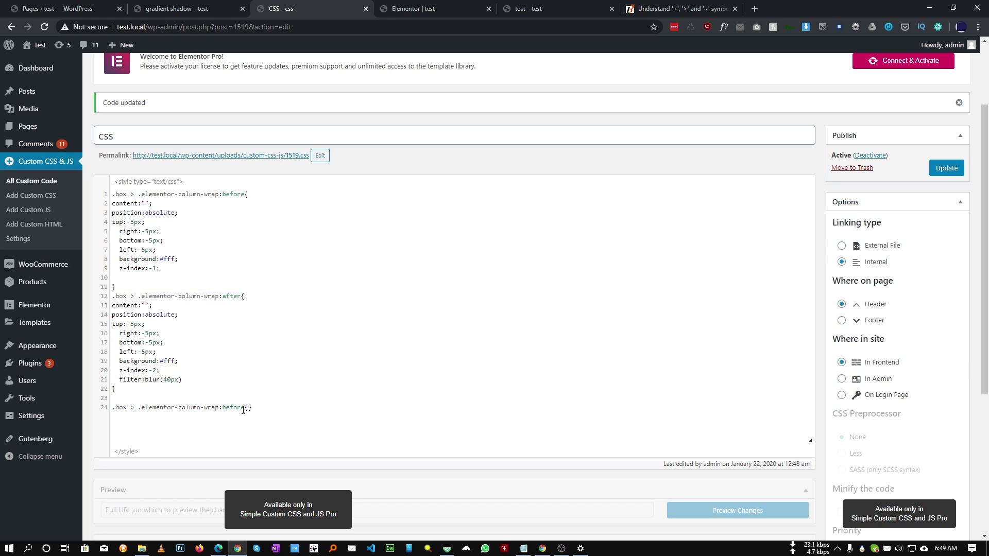
{"action": "type", "text": ","}
{"action": "key", "text": "ctrl+v"}
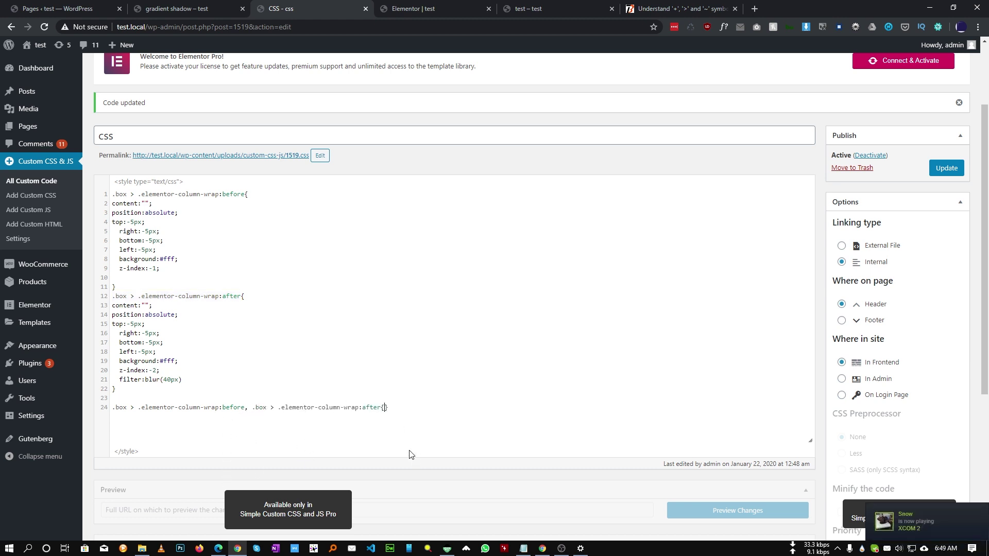
{"action": "key", "text": "Return"}
{"action": "key", "text": "Return"}
Give the combined rule background: rgb(34,193,195) and update the saved code.
{"action": "scroll", "coordinate": [295, 384], "scroll_direction": "down", "scroll_amount": 2}
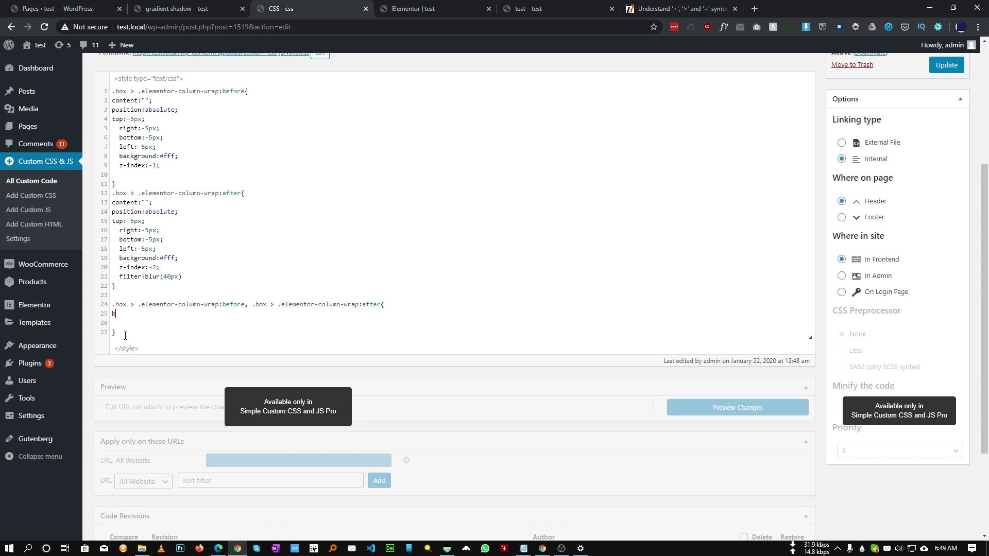
{"action": "type", "text": "back"}
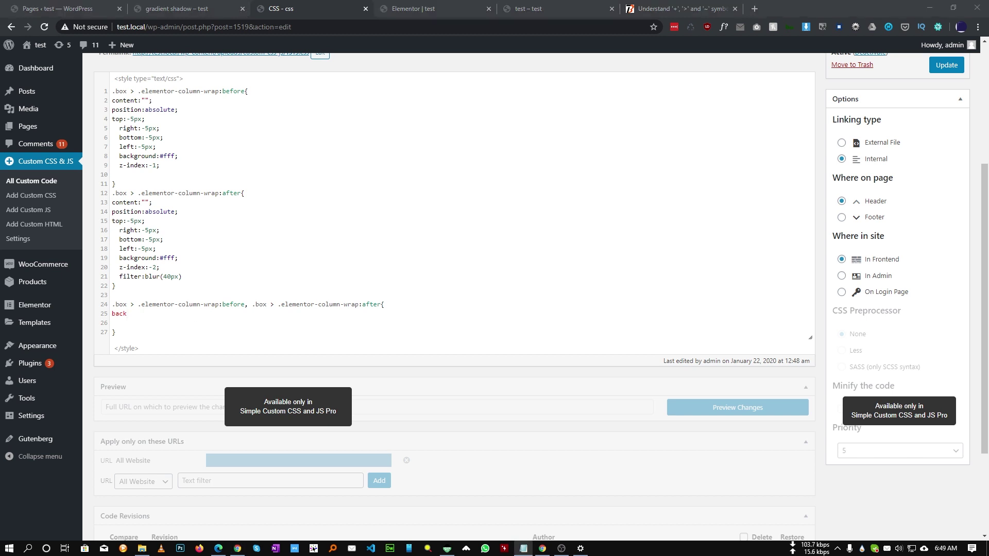
{"action": "double_click", "coordinate": [119, 314]}
{"action": "key", "text": "ctrl+v"}
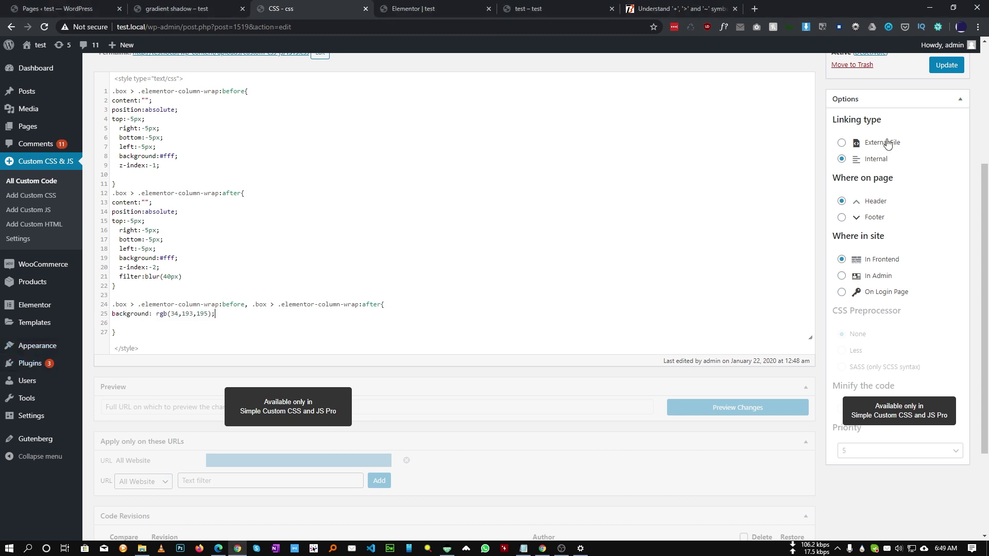
{"action": "left_click", "coordinate": [947, 65]}
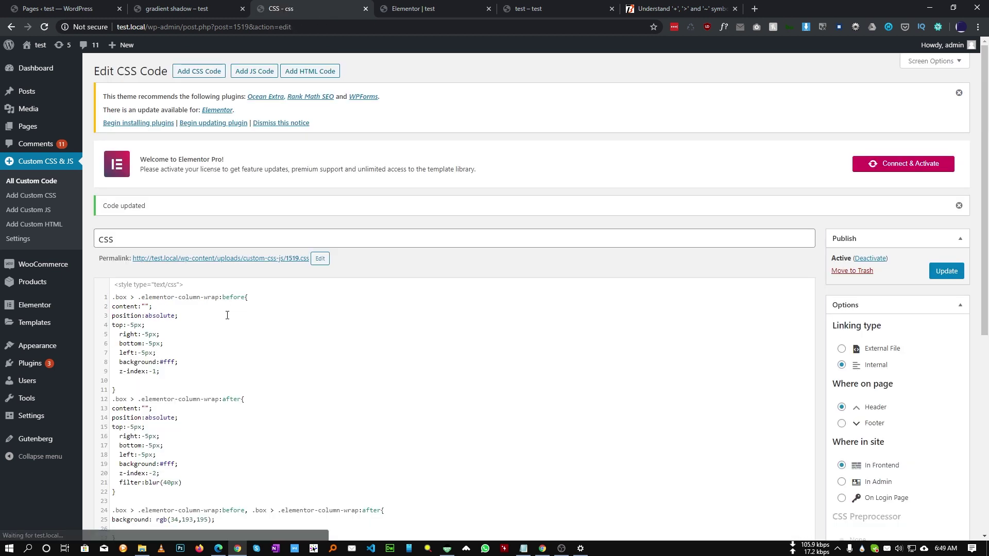
{"action": "left_click", "coordinate": [531, 9]}
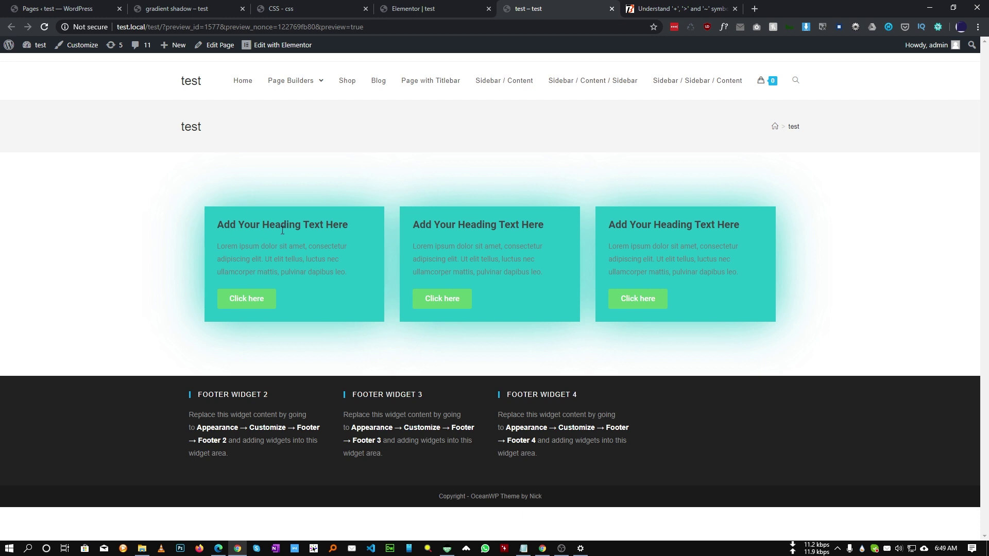
{"action": "left_click", "coordinate": [427, 7]}
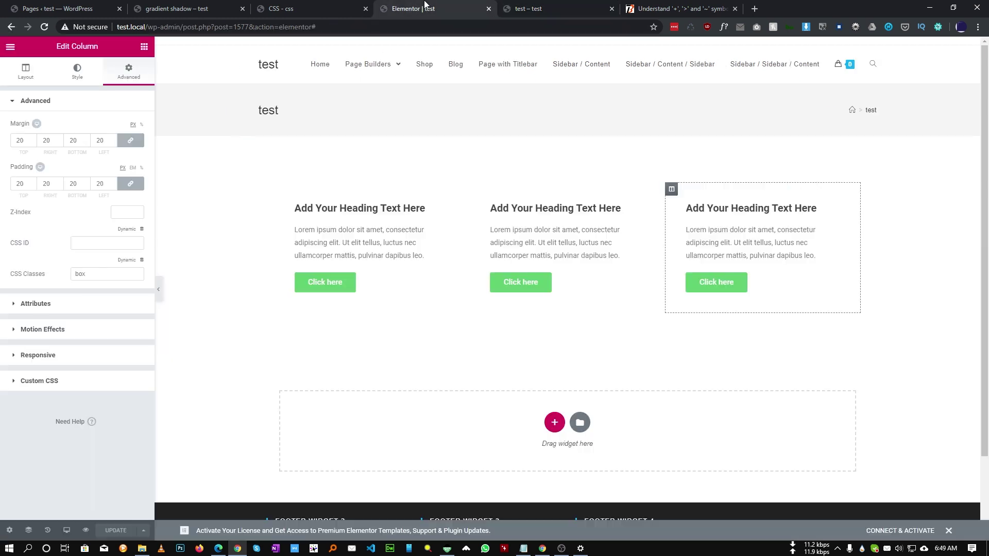
{"action": "left_click", "coordinate": [177, 9]}
{"action": "left_click", "coordinate": [426, 7]}
{"action": "left_click", "coordinate": [309, 9]}
{"action": "scroll", "coordinate": [316, 163], "scroll_direction": "down", "scroll_amount": 4}
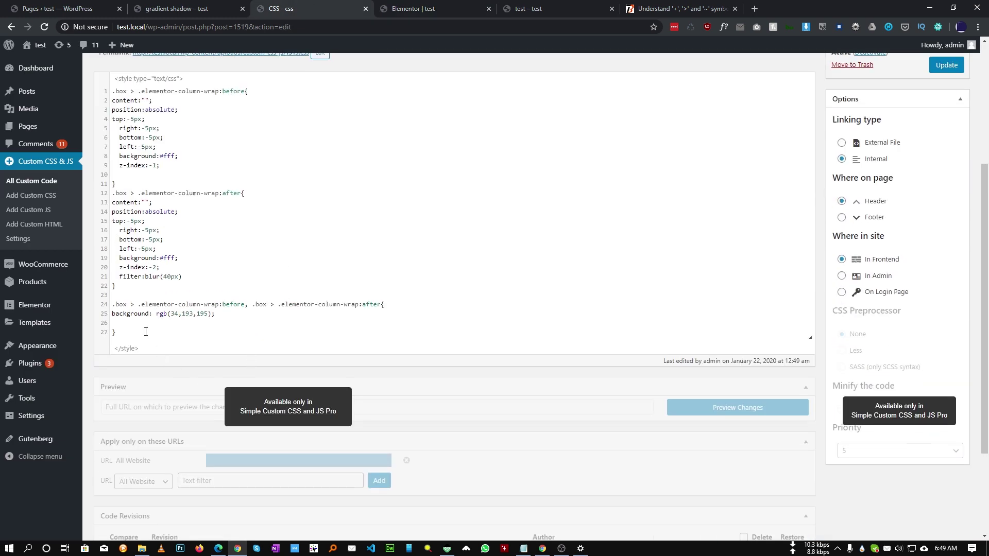